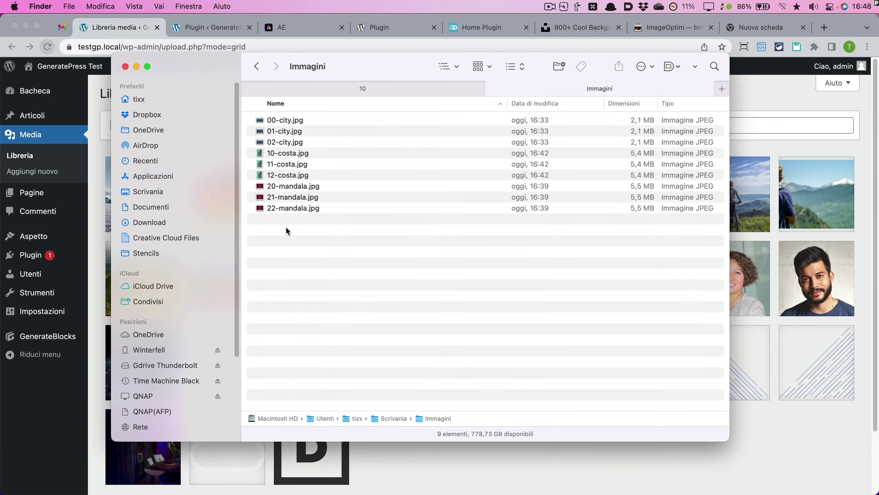
Open 00-city.jpg from the Immagini folder in Preview and examine its file size and pixel dimensions.
{"action": "left_click", "coordinate": [298, 120]}
{"action": "double_click", "coordinate": [298, 119]}
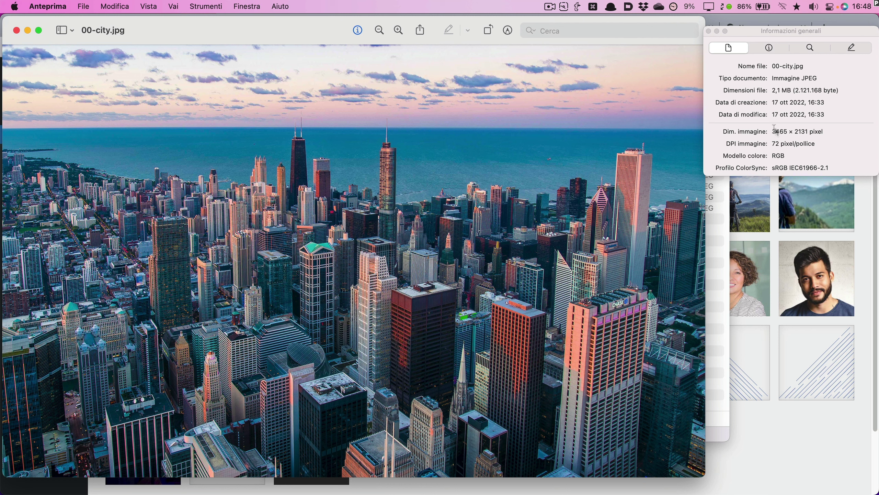
{"action": "left_click_drag", "start_coordinate": [806, 32], "coordinate": [779, 63]}
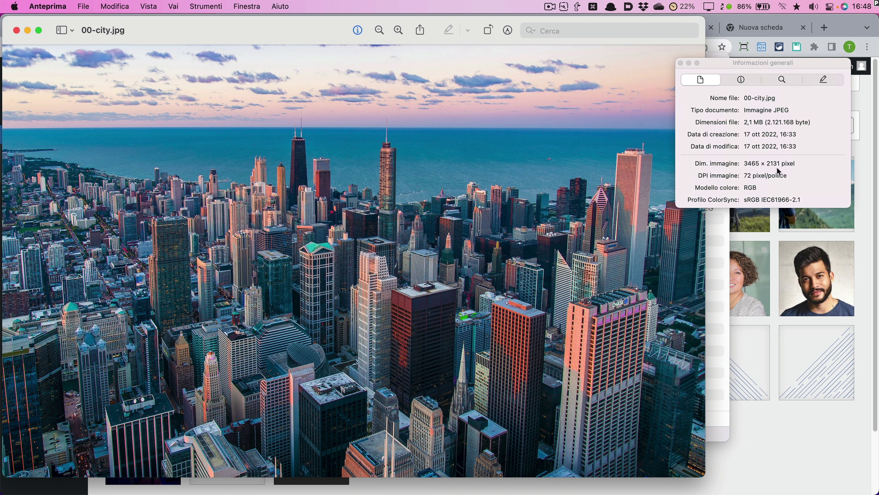
{"action": "left_click", "coordinate": [680, 63]}
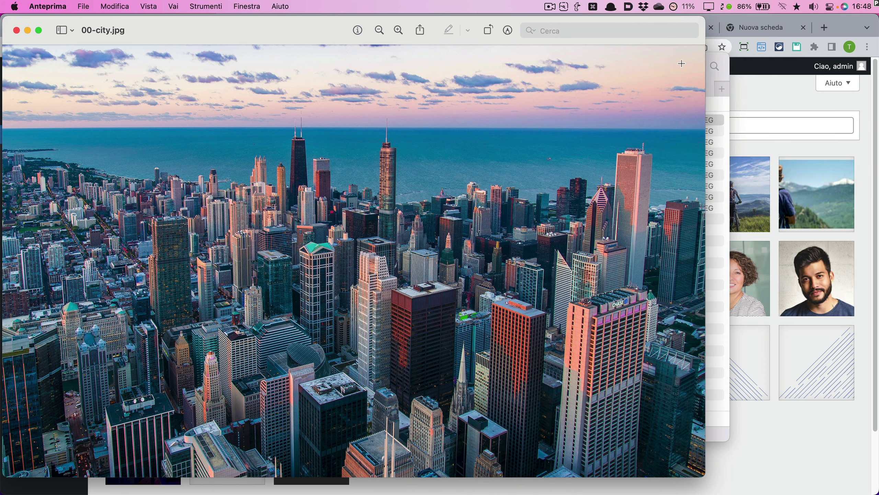
{"action": "key", "text": "super+i"}
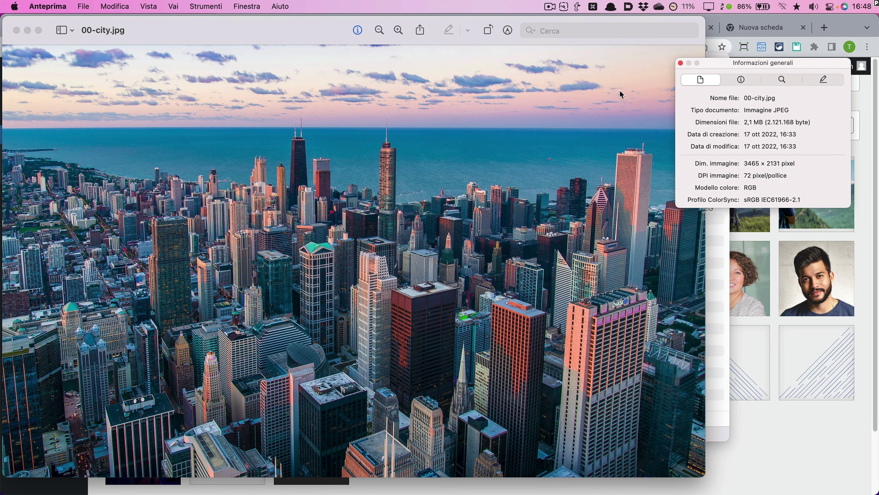
{"action": "key", "text": "super+q"}
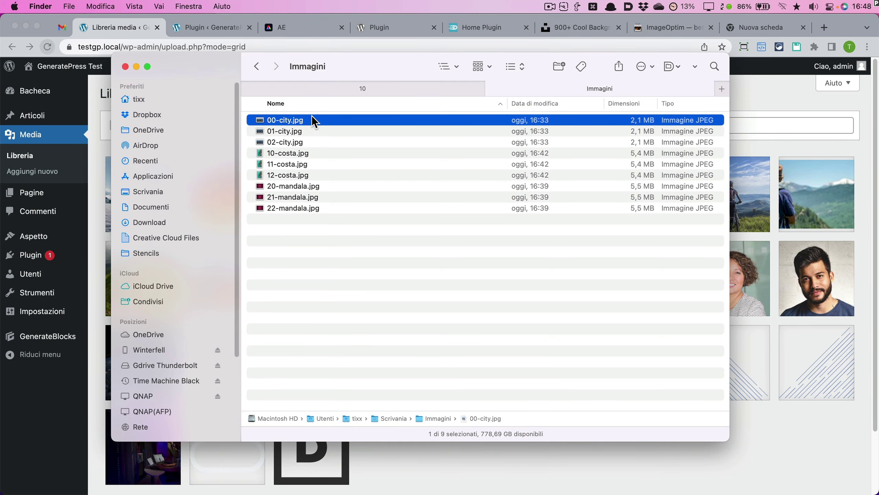
Upload 00-city.jpg to the WordPress media library in Chrome and show the library as a list.
{"action": "key", "text": "super+Tab"}
{"action": "left_click", "coordinate": [208, 95]}
{"action": "left_click", "coordinate": [480, 176]}
{"action": "double_click", "coordinate": [373, 176]}
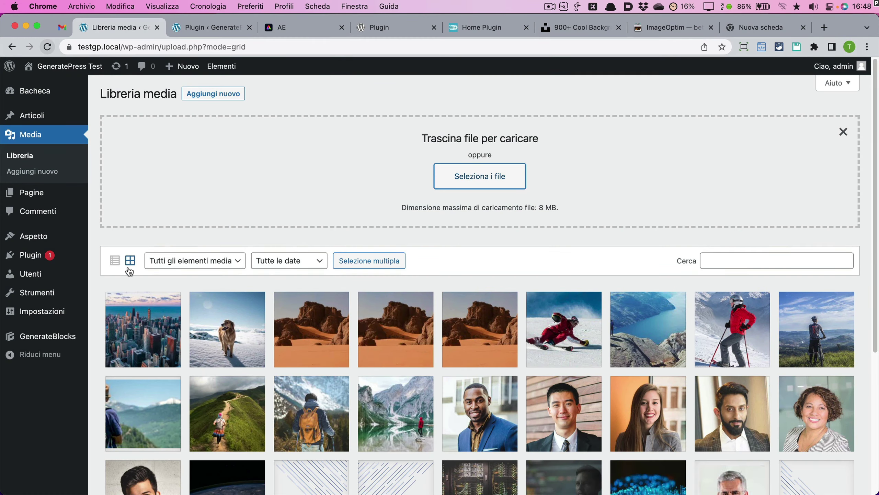
{"action": "left_click", "coordinate": [115, 260]}
Switch to Finder and open the testgp.local site's wp-content/uploads/2022/10 folder.
{"action": "key", "text": "super+Tab"}
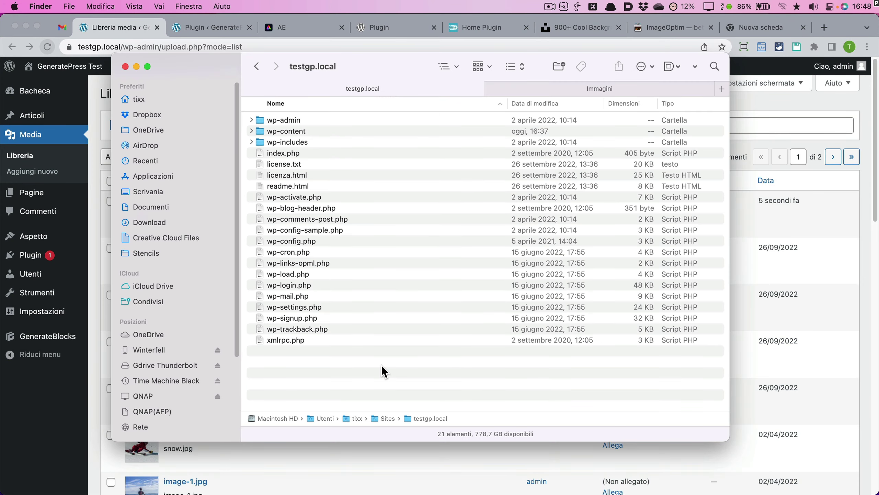
{"action": "double_click", "coordinate": [313, 130]}
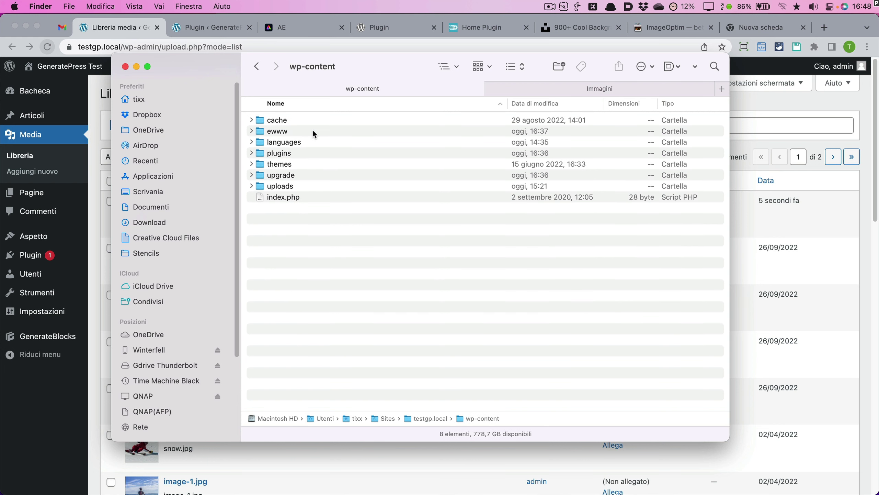
{"action": "double_click", "coordinate": [282, 186]}
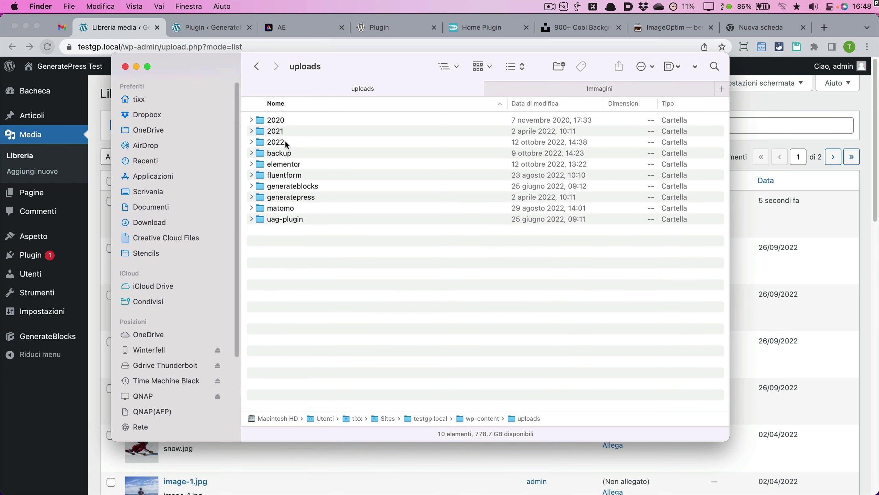
{"action": "double_click", "coordinate": [284, 140]}
{"action": "double_click", "coordinate": [277, 186]}
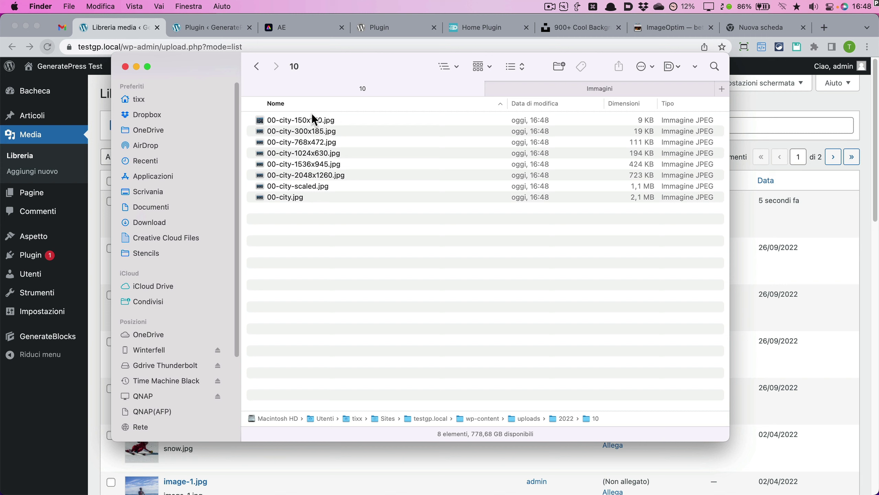
Compare the uploaded 00-city.jpg in folder 10 with the original file in the Immagini folder.
{"action": "left_click", "coordinate": [302, 197]}
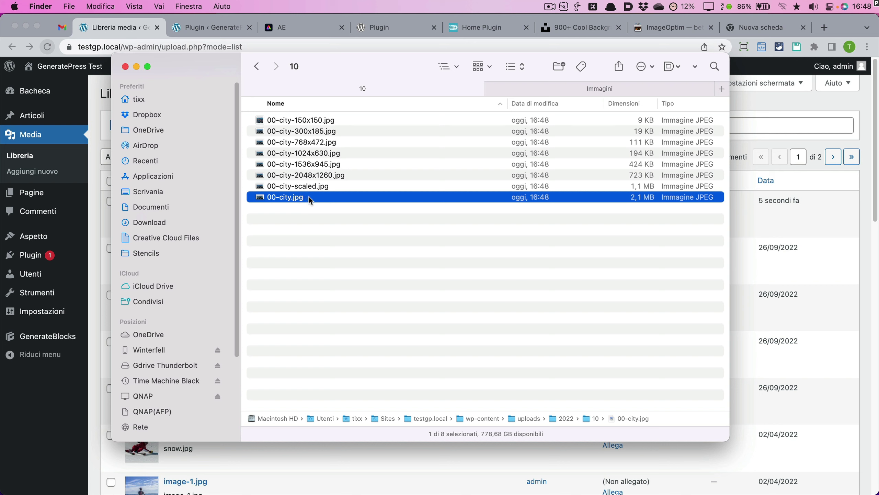
{"action": "left_click", "coordinate": [615, 89]}
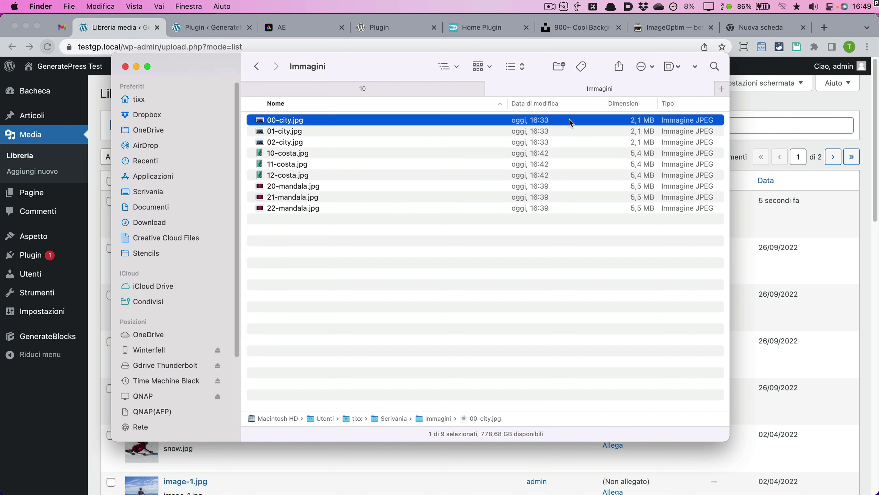
{"action": "left_click", "coordinate": [449, 87]}
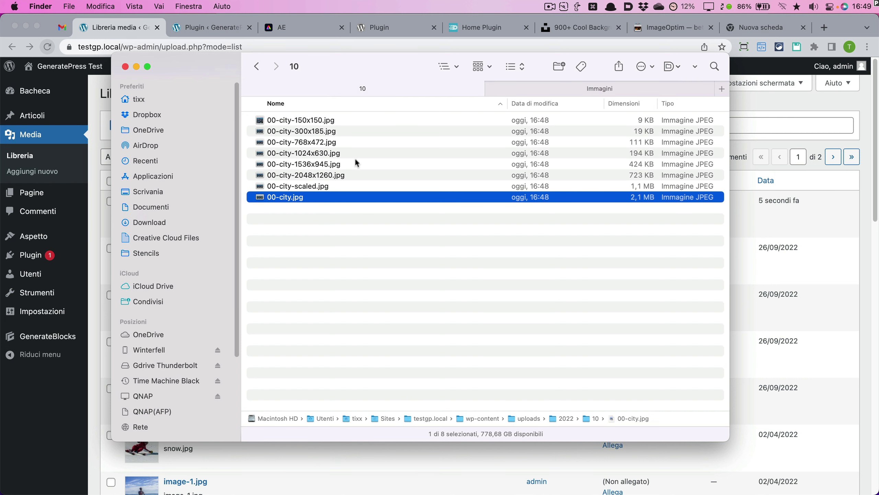
Open 00-city-scaled.jpg in Preview and examine its file size and pixel dimensions.
{"action": "left_click", "coordinate": [327, 121]}
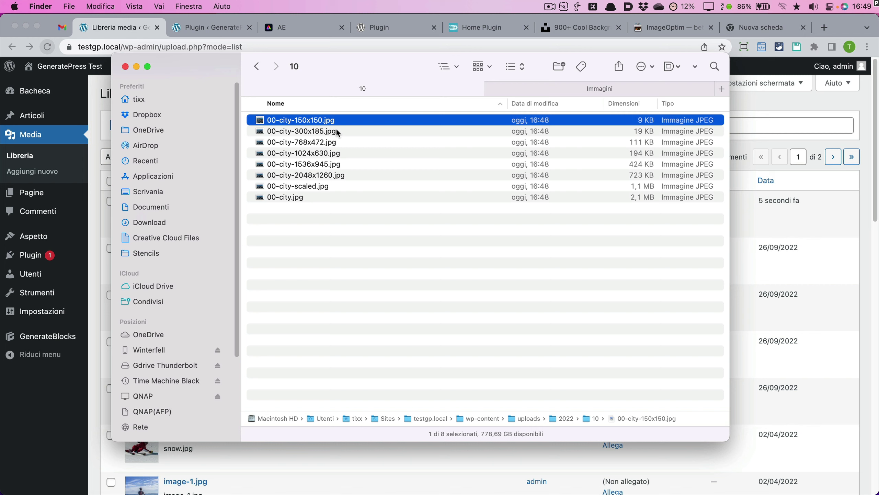
{"action": "double_click", "coordinate": [297, 188]}
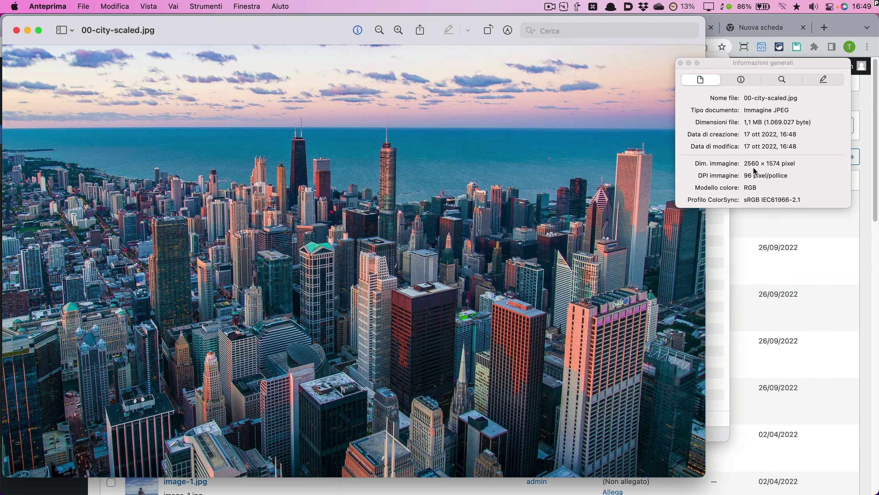
{"action": "key", "text": "super+q"}
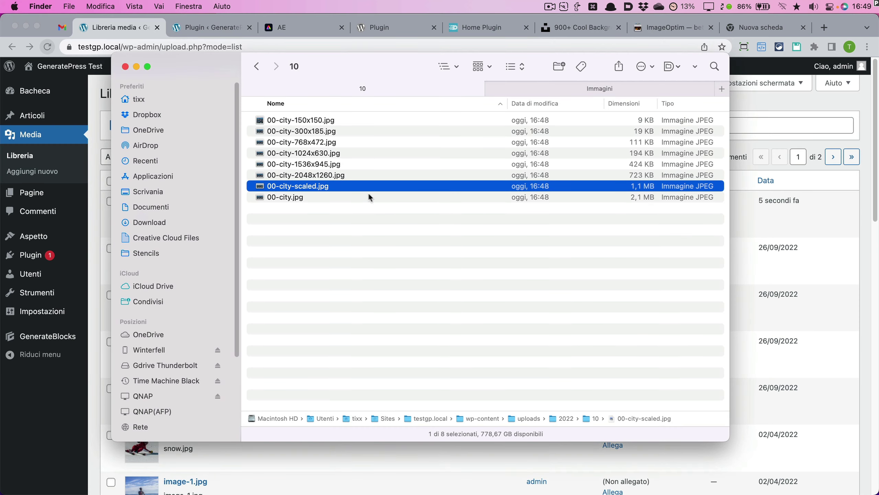
Review the resized copies of 00-city in folder 10, from 2048x1260 down to 150x150.
{"action": "left_click", "coordinate": [322, 176]}
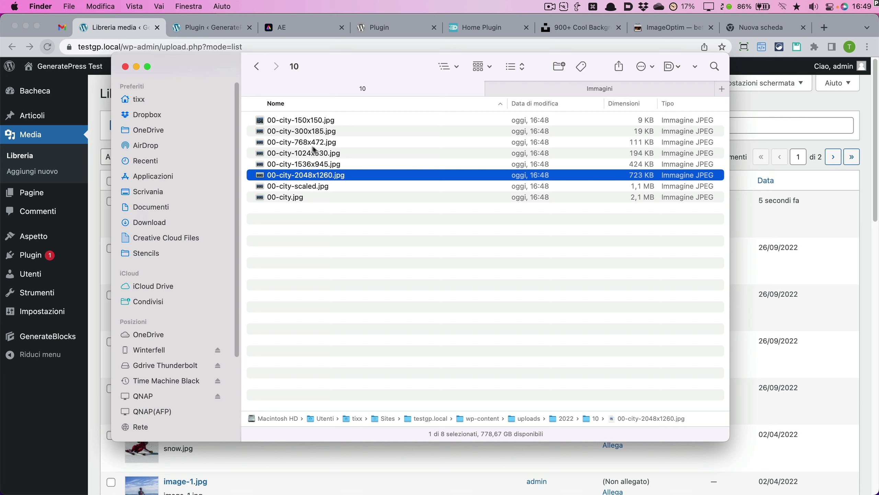
{"action": "left_click", "coordinate": [318, 154]}
{"action": "left_click", "coordinate": [318, 165]}
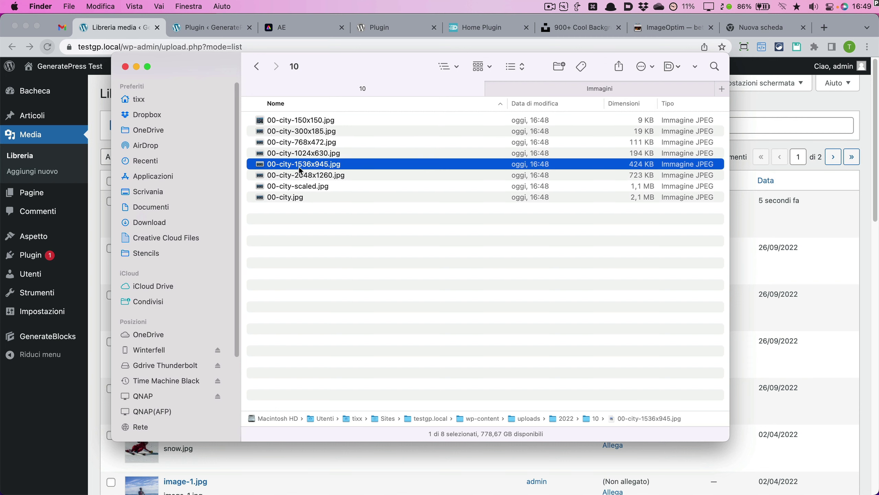
{"action": "left_click", "coordinate": [310, 143]}
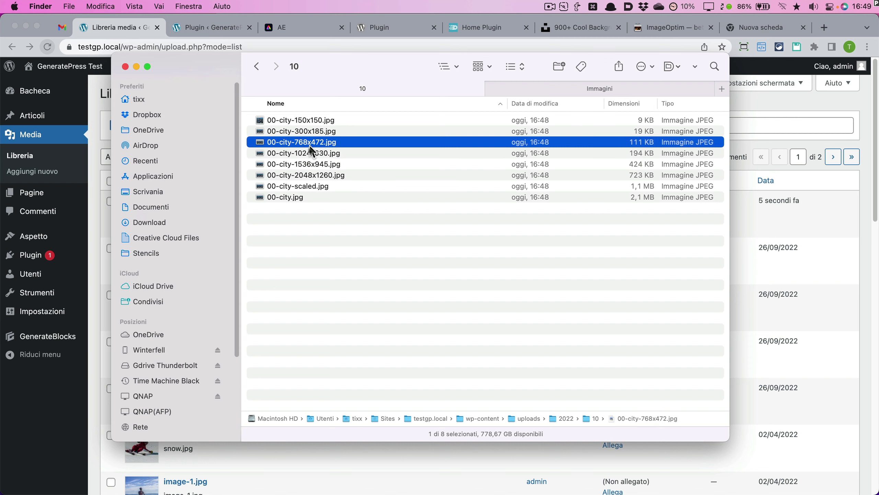
{"action": "left_click", "coordinate": [315, 154]}
{"action": "left_click", "coordinate": [318, 143]}
{"action": "left_click", "coordinate": [319, 131]}
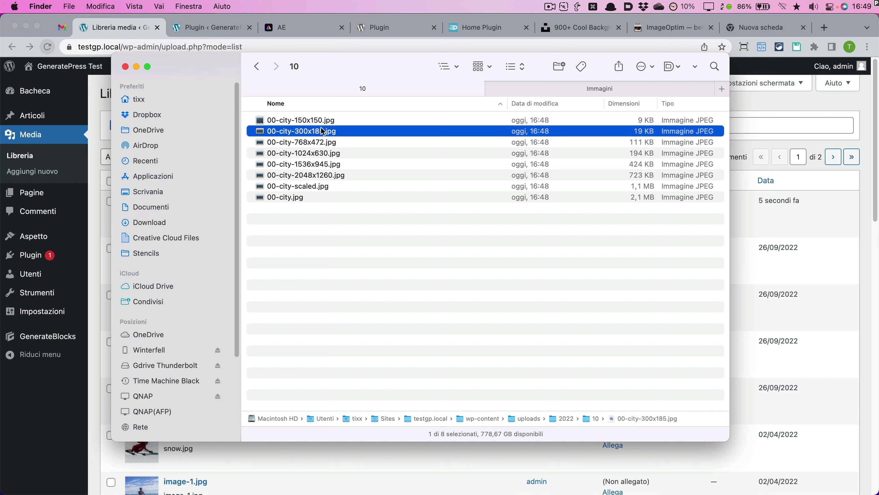
{"action": "left_click", "coordinate": [320, 121]}
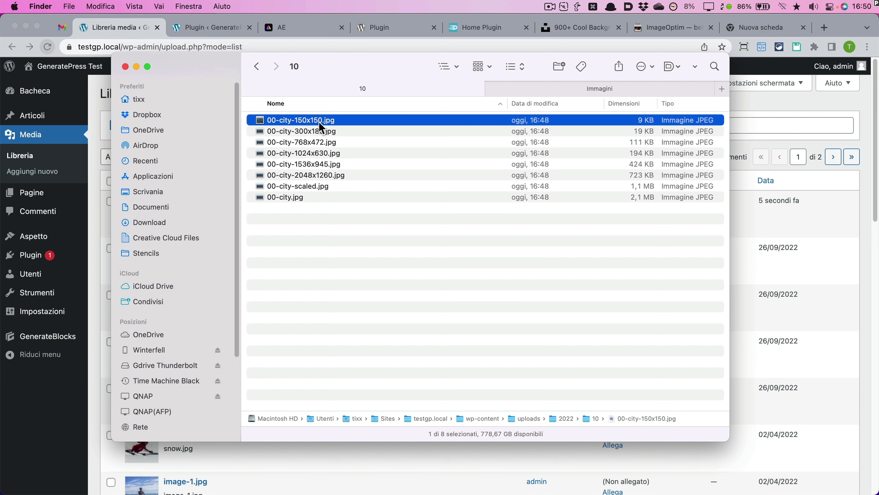
Switch back to Chrome and open the WordPress media settings page.
{"action": "left_click", "coordinate": [89, 149]}
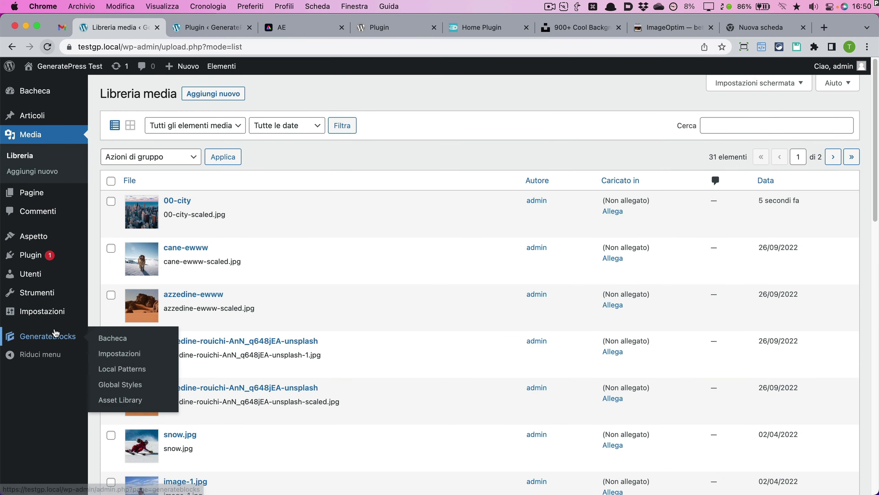
{"action": "mouse_move", "coordinate": [41, 311]}
{"action": "left_click", "coordinate": [110, 375]}
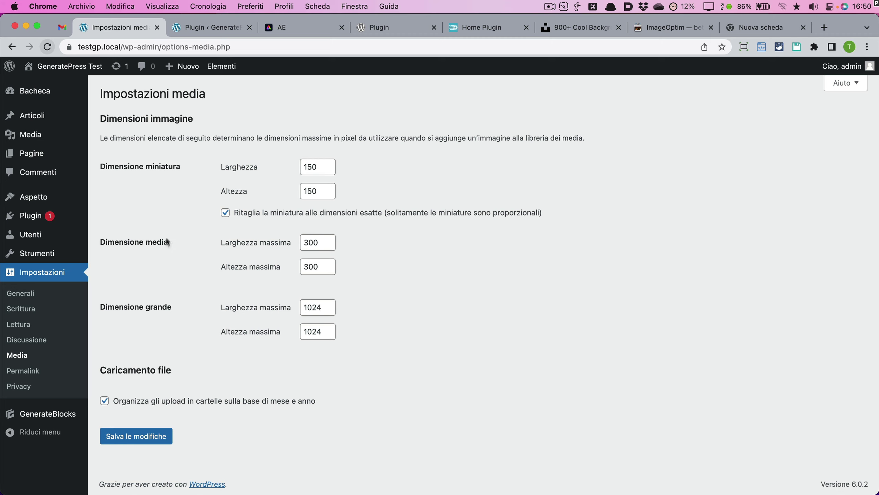
Return to Finder and compare the resized 00-city files with the image sizes defined in the media settings.
{"action": "key", "text": "super+Tab"}
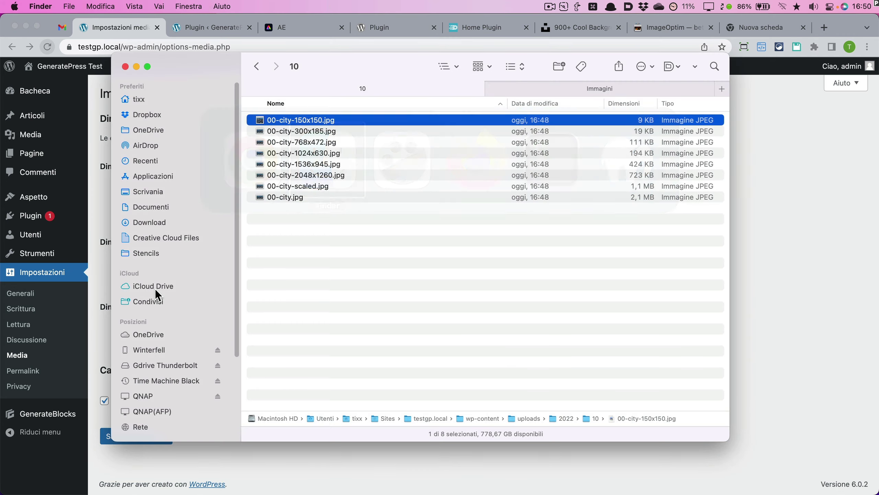
{"action": "left_click", "coordinate": [323, 132]}
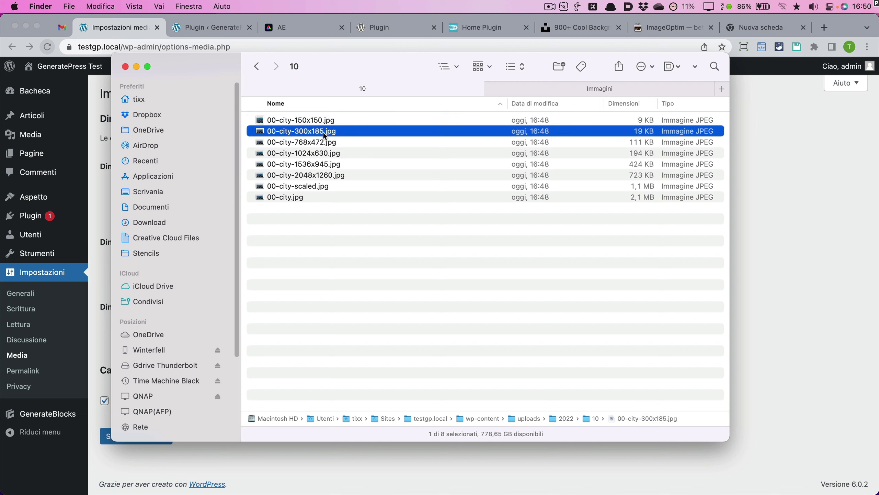
{"action": "left_click", "coordinate": [321, 155]}
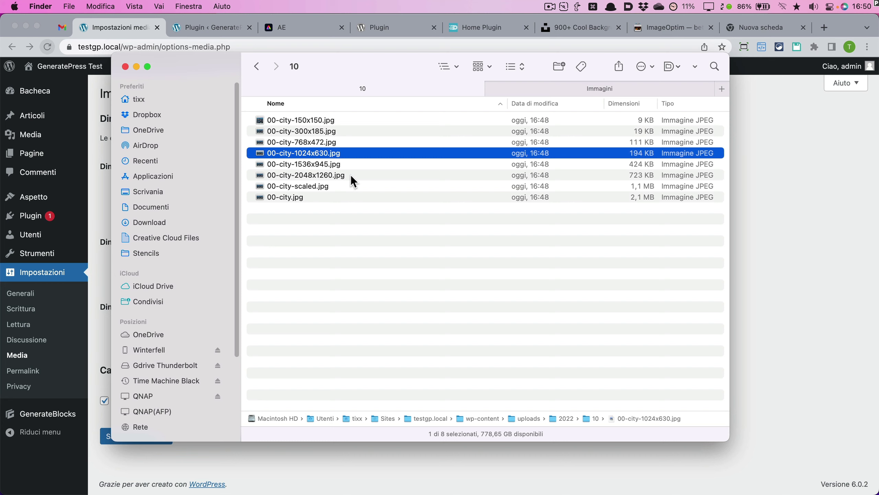
{"action": "left_click", "coordinate": [342, 143]}
{"action": "left_click", "coordinate": [331, 165]}
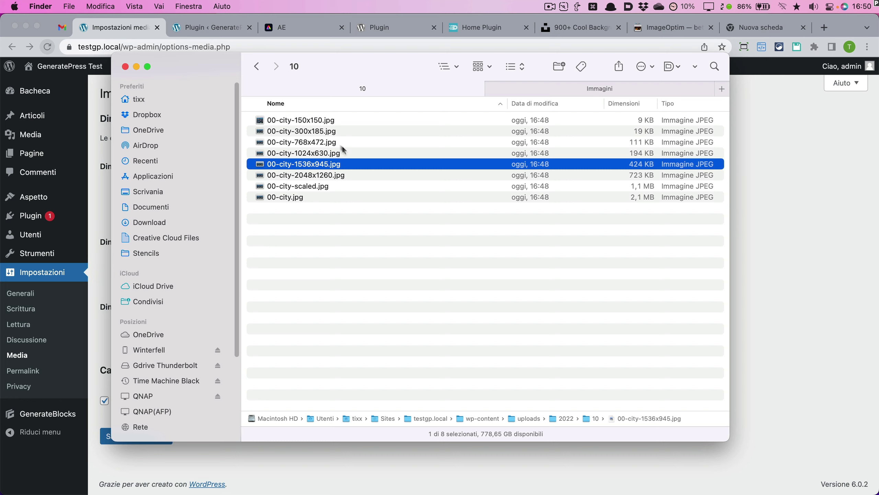
{"action": "left_click", "coordinate": [343, 176]}
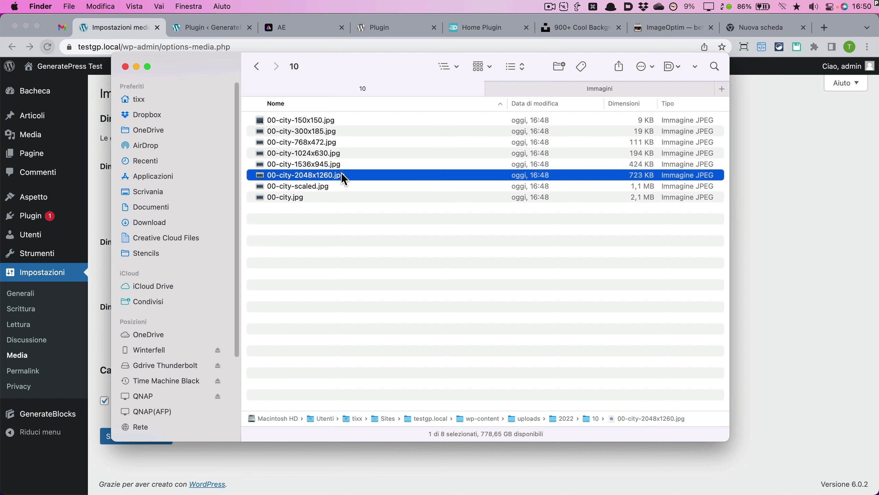
{"action": "left_click", "coordinate": [341, 153]}
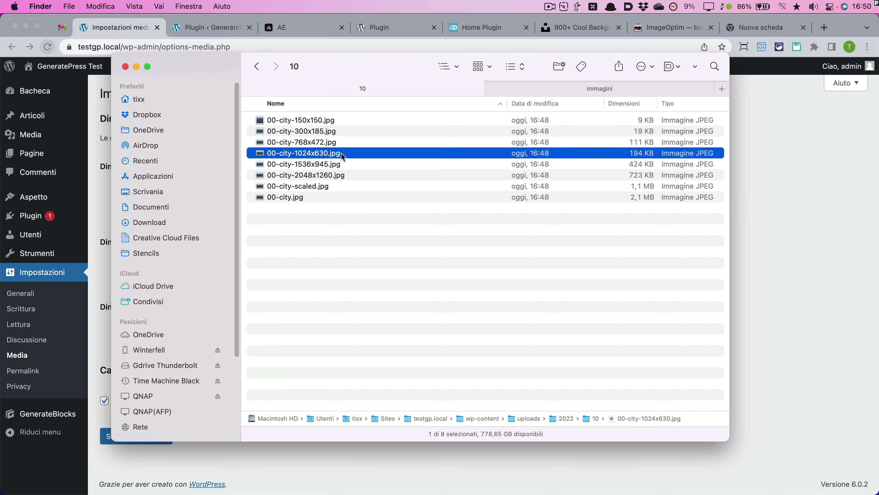
{"action": "left_click", "coordinate": [319, 187]}
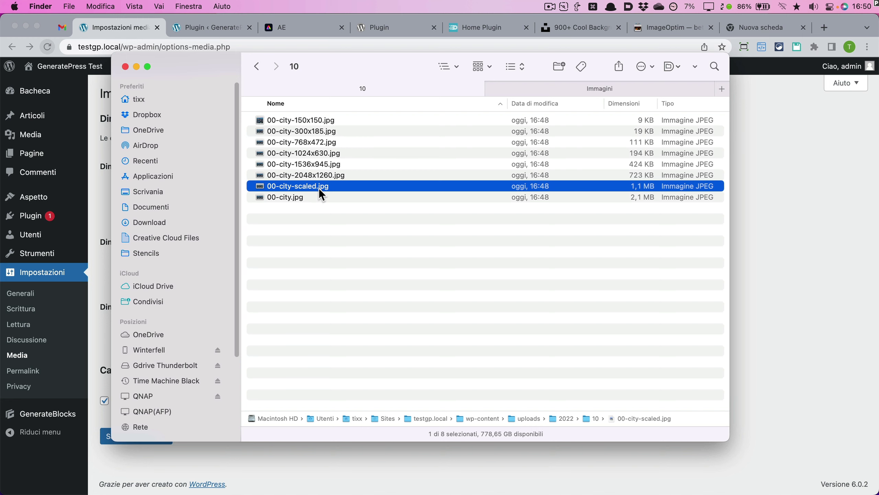
Back in the WordPress media settings, set the thumbnail width and height to 0.
{"action": "left_click", "coordinate": [99, 185]}
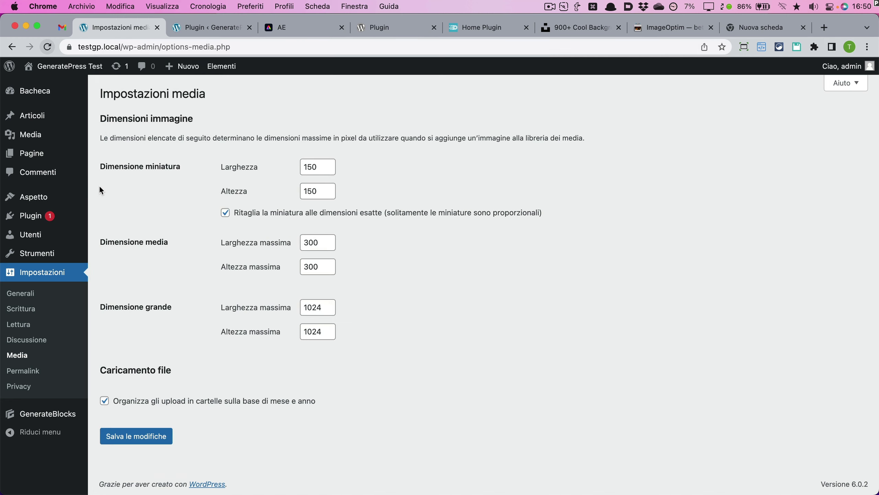
{"action": "double_click", "coordinate": [312, 167]}
{"action": "key", "text": "BackSpace"}
{"action": "type", "text": "0"}
{"action": "key", "text": "Tab"}
{"action": "type", "text": "0"}
Set the medium size's maximum width and height to 0 and save the media settings.
{"action": "key", "text": "Tab"}
{"action": "key", "text": "Tab"}
{"action": "type", "text": "0"}
{"action": "key", "text": "Tab"}
{"action": "key", "text": "Tab"}
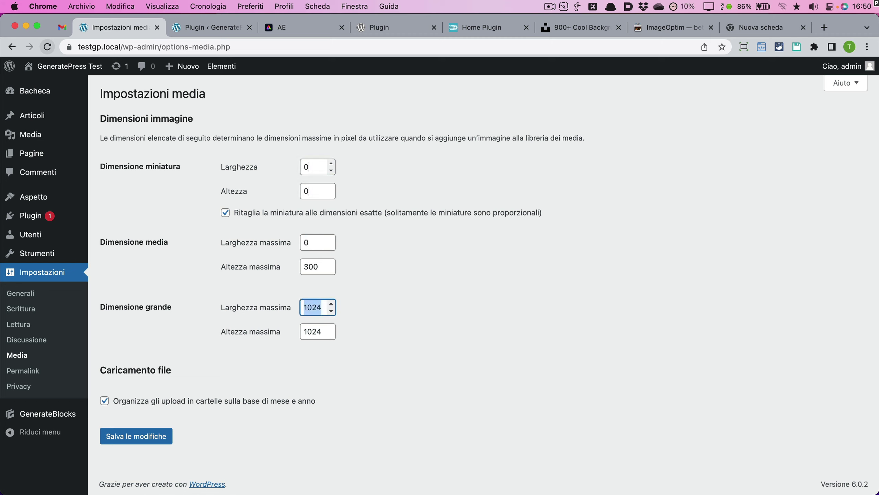
{"action": "key", "text": "shift+Tab"}
{"action": "type", "text": "0"}
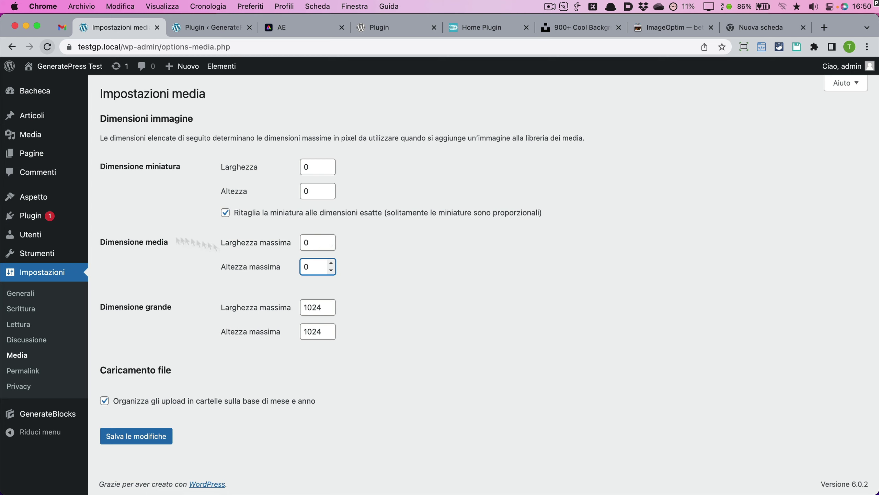
{"action": "left_click", "coordinate": [128, 439]}
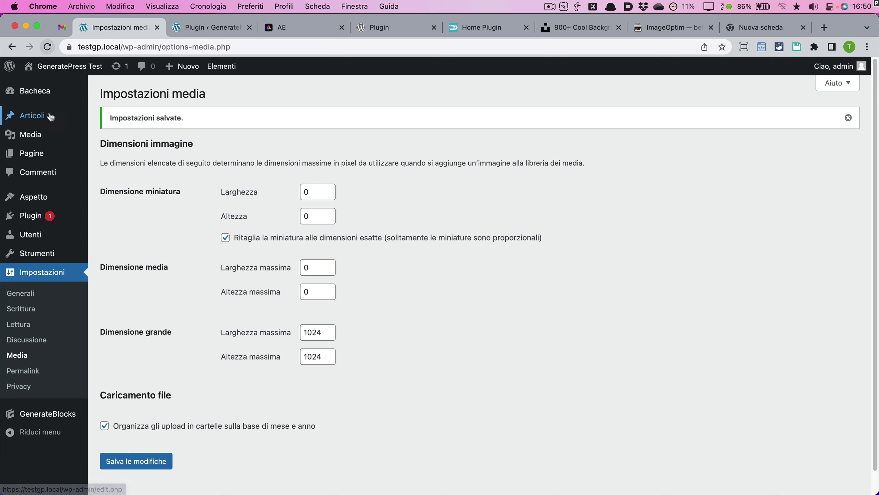
Upload 10-costa.jpg from the Immagini folder as a new media file.
{"action": "mouse_move", "coordinate": [42, 117]}
{"action": "mouse_move", "coordinate": [37, 133]}
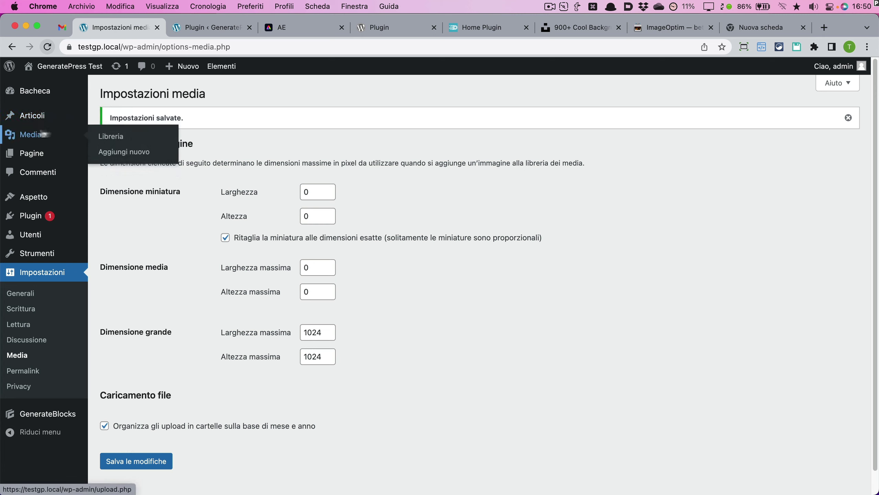
{"action": "left_click", "coordinate": [115, 153]}
{"action": "left_click", "coordinate": [489, 193]}
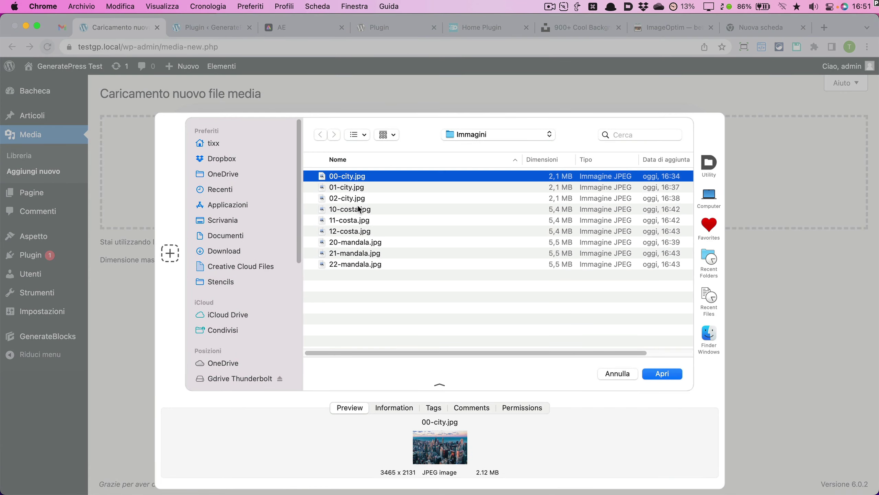
{"action": "left_click", "coordinate": [362, 209]}
{"action": "key", "text": "Return"}
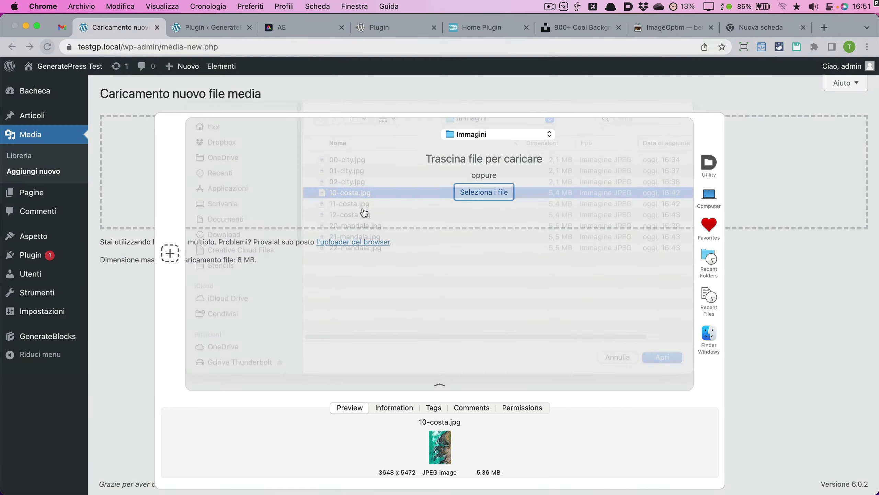
Switch to Finder and compare the generated 10-costa files with the 150x150 and 300x185 versions of 00-city.
{"action": "key", "text": "super+Tab"}
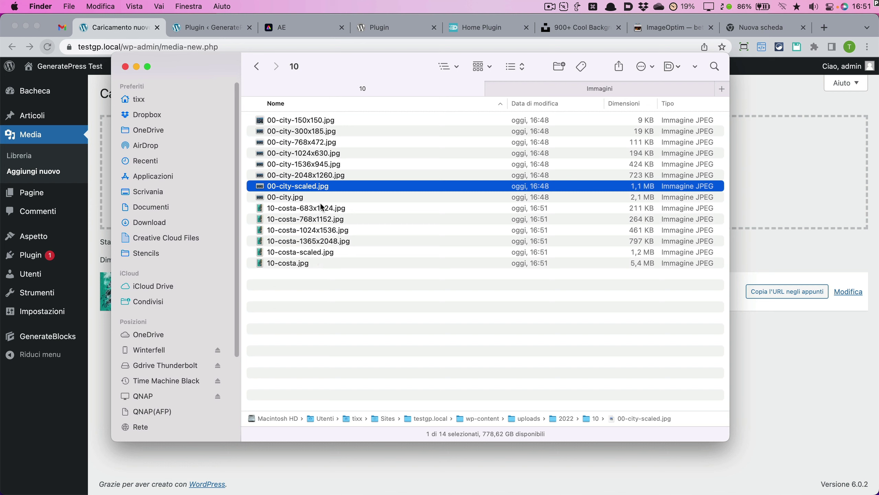
{"action": "left_click", "coordinate": [313, 121]}
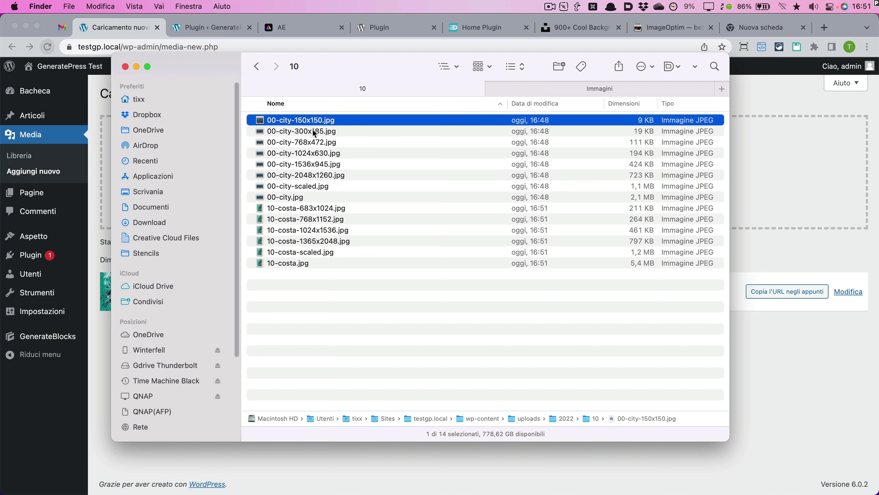
{"action": "left_click", "coordinate": [313, 134]}
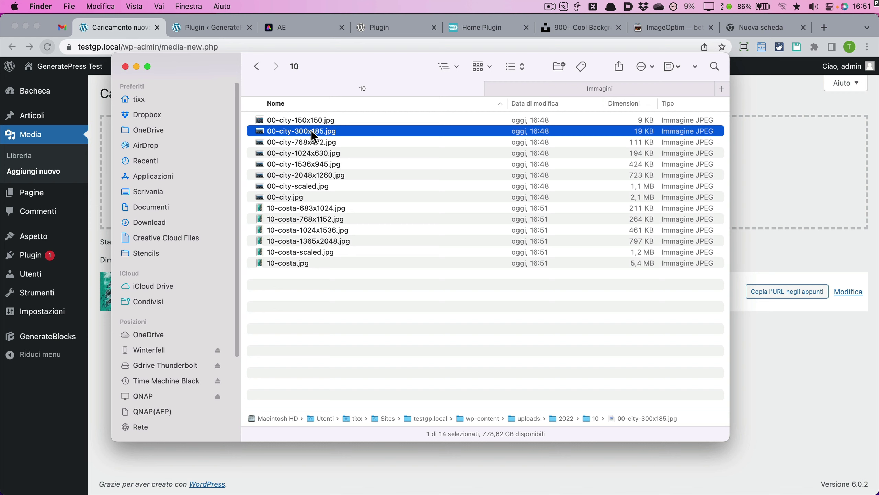
Switch back to Chrome and reopen the WordPress media settings to review the image sizes.
{"action": "left_click", "coordinate": [61, 316]}
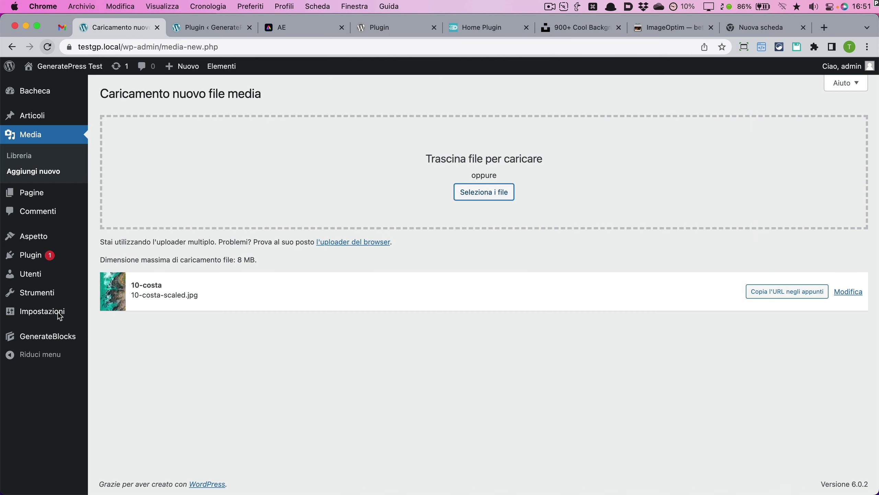
{"action": "mouse_move", "coordinate": [59, 311]}
{"action": "left_click", "coordinate": [114, 376]}
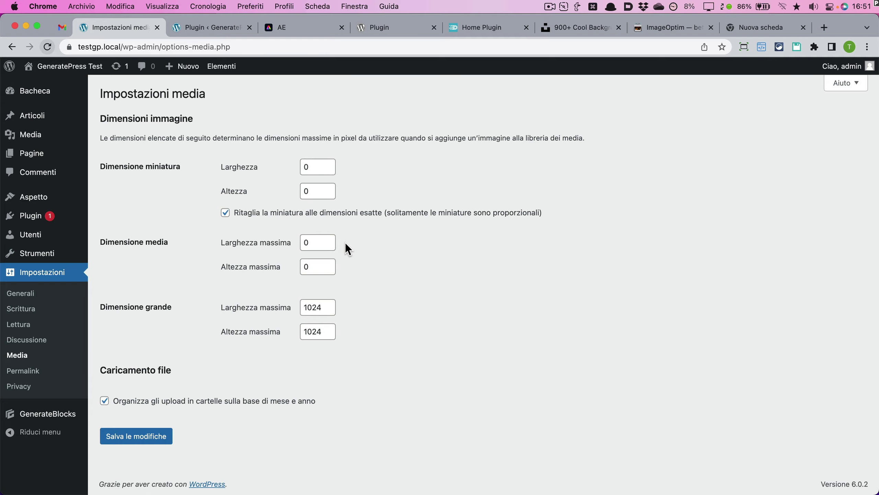
Open the list of installed plugins and highlight the Disable Media Sizes plugin's name.
{"action": "mouse_move", "coordinate": [55, 216]}
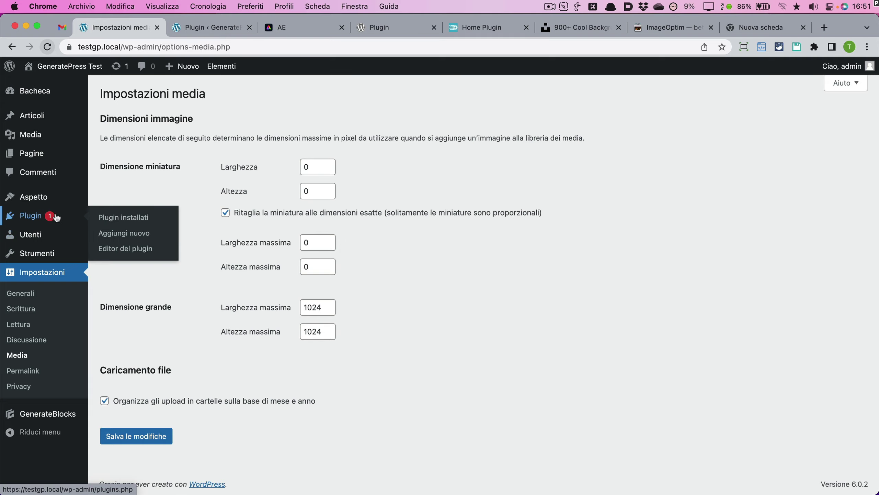
{"action": "left_click", "coordinate": [118, 217]}
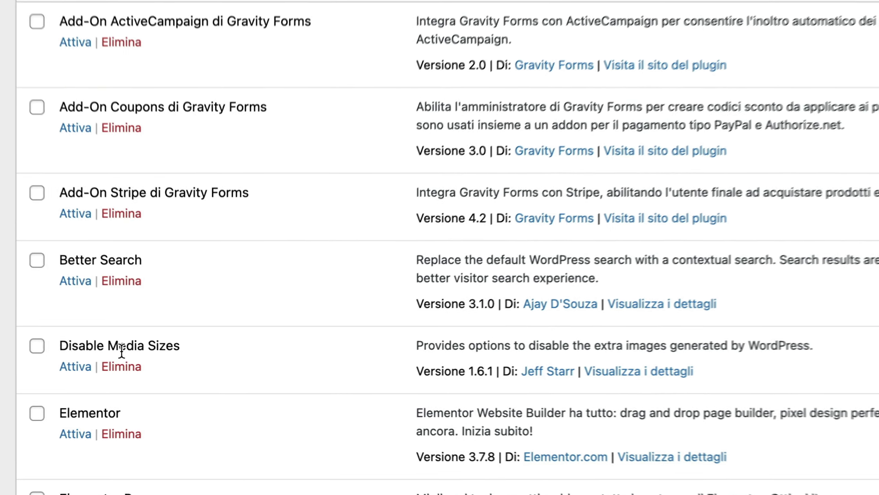
{"action": "triple_click", "coordinate": [114, 343]}
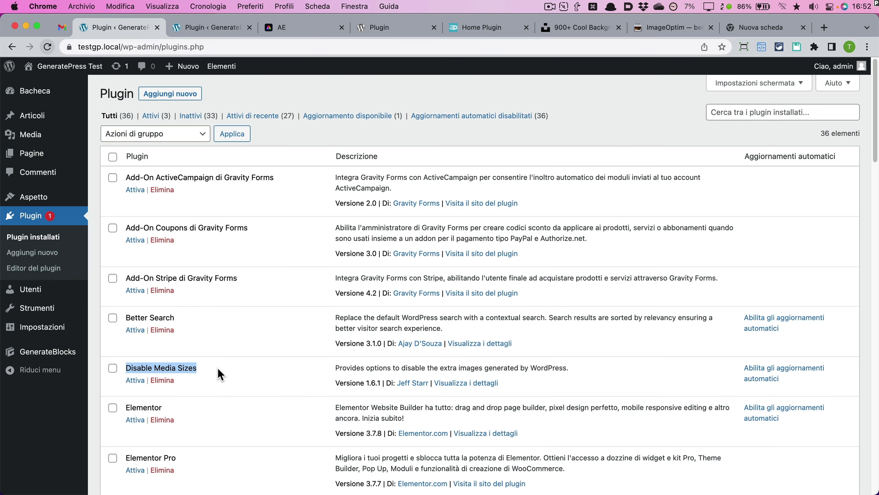
Activate the EWWW Image Optimizer plugin in the list of installed plugins.
{"action": "scroll", "coordinate": [243, 355], "scroll_direction": "down", "scroll_amount": 1}
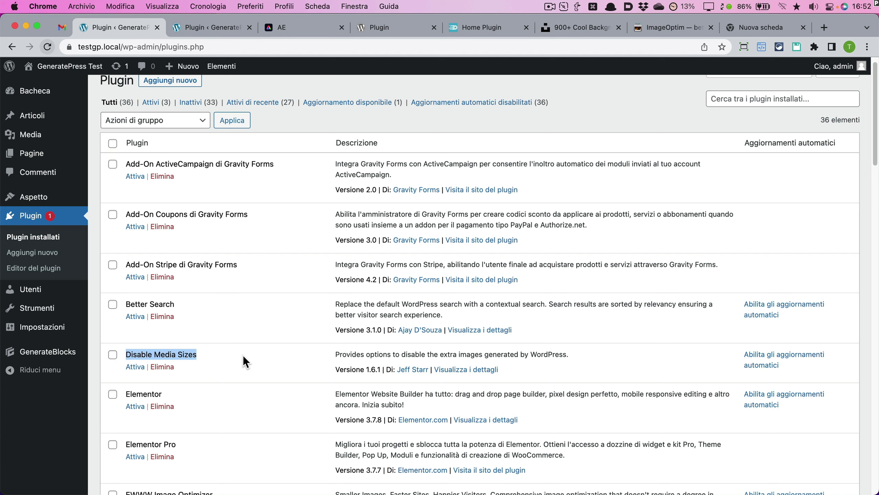
{"action": "scroll", "coordinate": [237, 311], "scroll_direction": "down", "scroll_amount": 5}
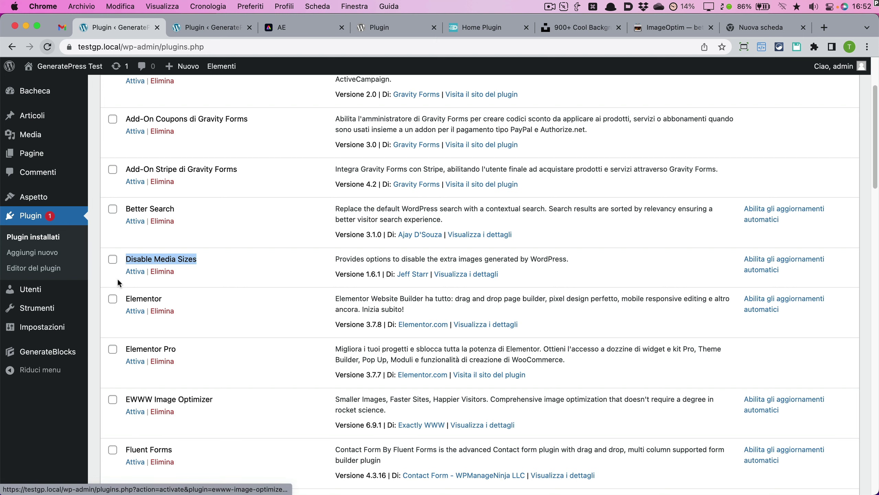
{"action": "left_click", "coordinate": [135, 412]}
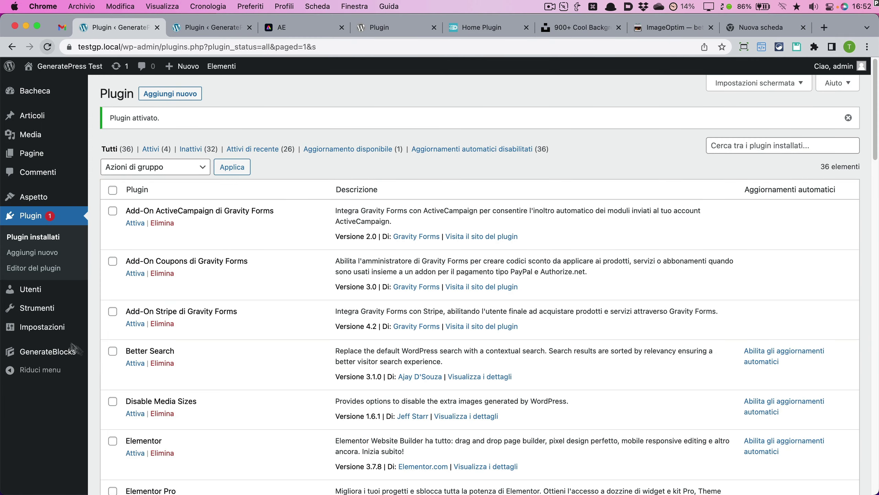
Open the EWWW Image Optimizer settings, review the basic options and save them in free mode.
{"action": "mouse_move", "coordinate": [70, 327]}
{"action": "left_click", "coordinate": [139, 442]}
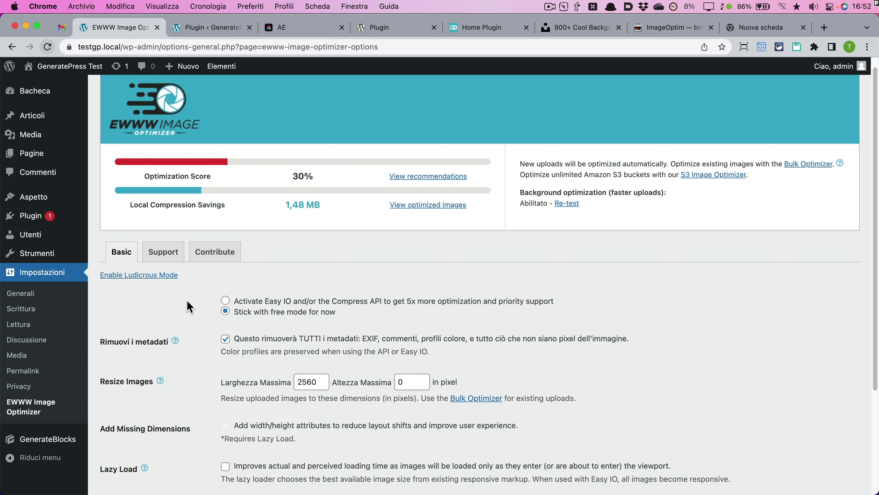
{"action": "scroll", "coordinate": [189, 303], "scroll_direction": "down", "scroll_amount": 5}
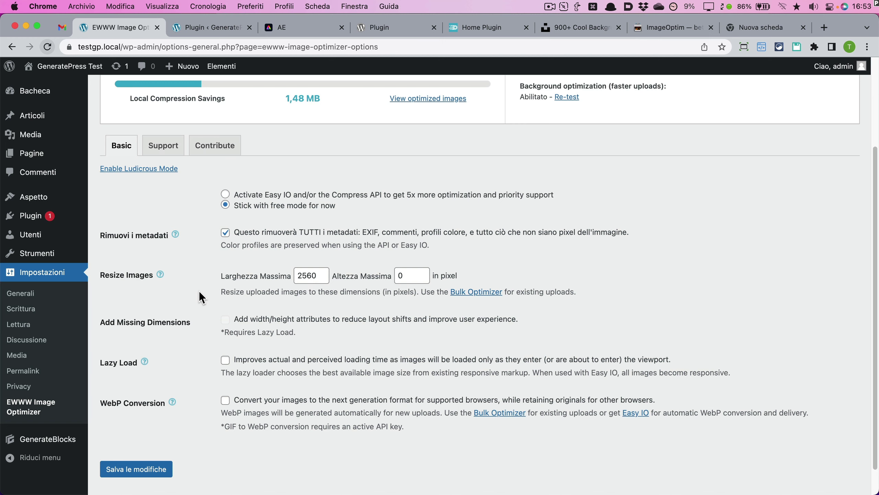
{"action": "left_click", "coordinate": [138, 469]}
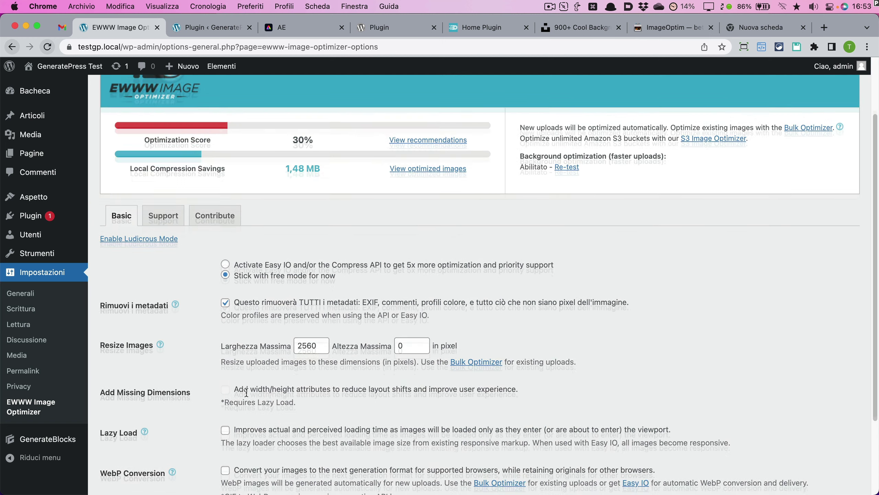
{"action": "scroll", "coordinate": [246, 393], "scroll_direction": "down", "scroll_amount": 5}
{"action": "left_click", "coordinate": [154, 444]}
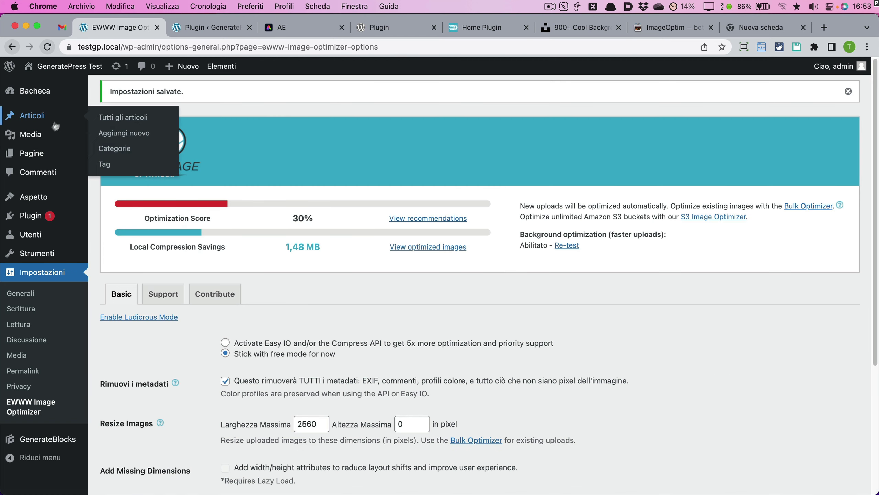
Upload 01-city.jpg, 11-costa.jpg and 21-mandala.jpg together as new media files.
{"action": "mouse_move", "coordinate": [52, 135]}
{"action": "left_click", "coordinate": [126, 152]}
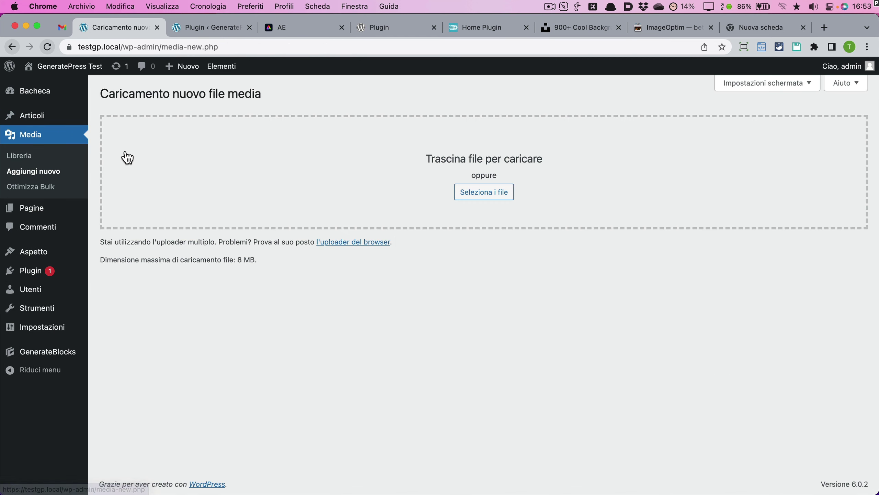
{"action": "left_click", "coordinate": [472, 196]}
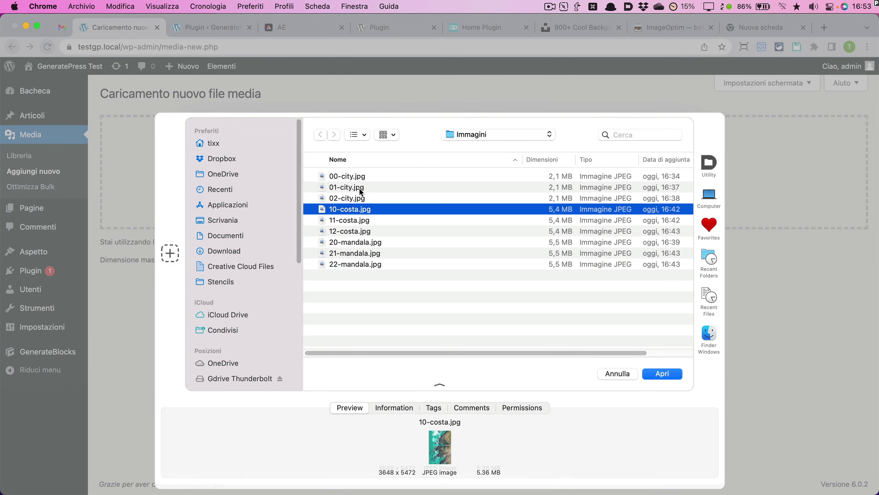
{"action": "left_click", "coordinate": [359, 191]}
{"action": "left_click", "coordinate": [360, 220], "text": "super"}
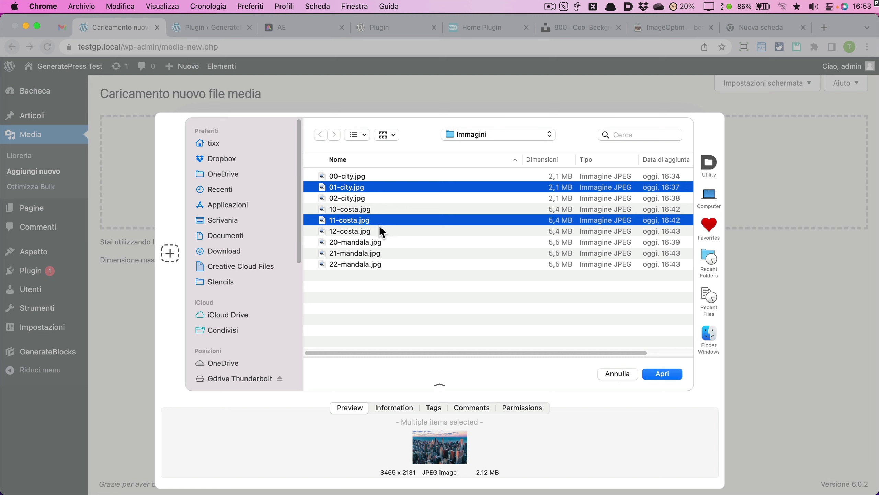
{"action": "left_click", "coordinate": [370, 256], "text": "super"}
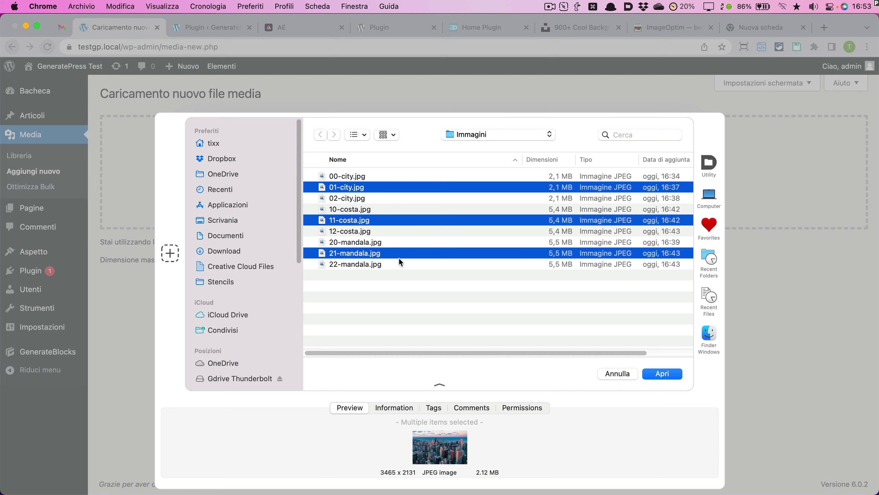
{"action": "left_click", "coordinate": [657, 375]}
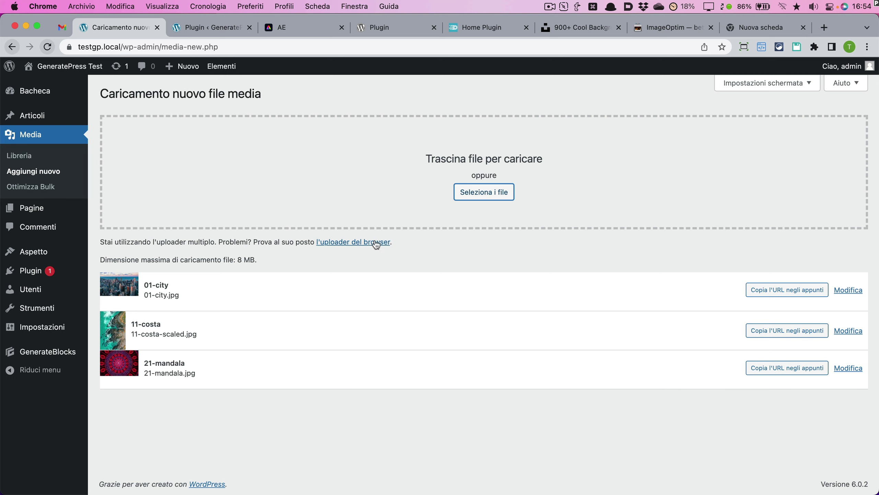
Open the media library and examine the per-size compression details of 01-city and 21-mandala.
{"action": "left_click", "coordinate": [16, 159]}
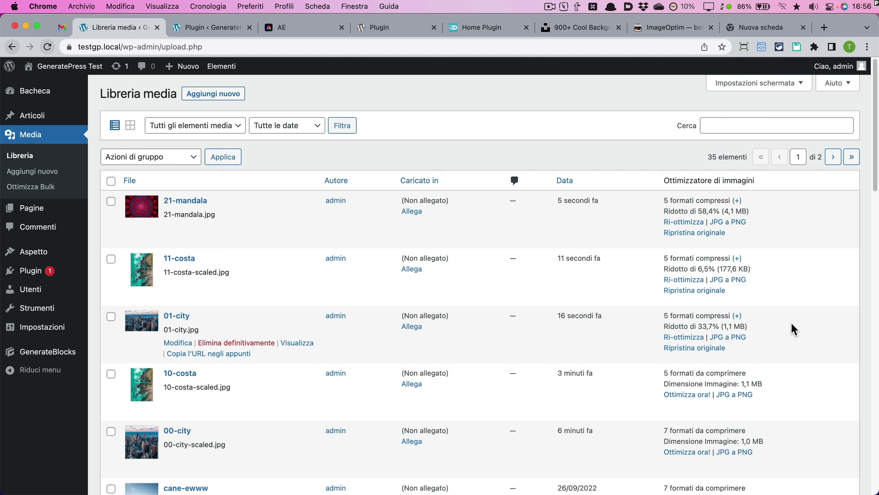
{"action": "left_click", "coordinate": [738, 317]}
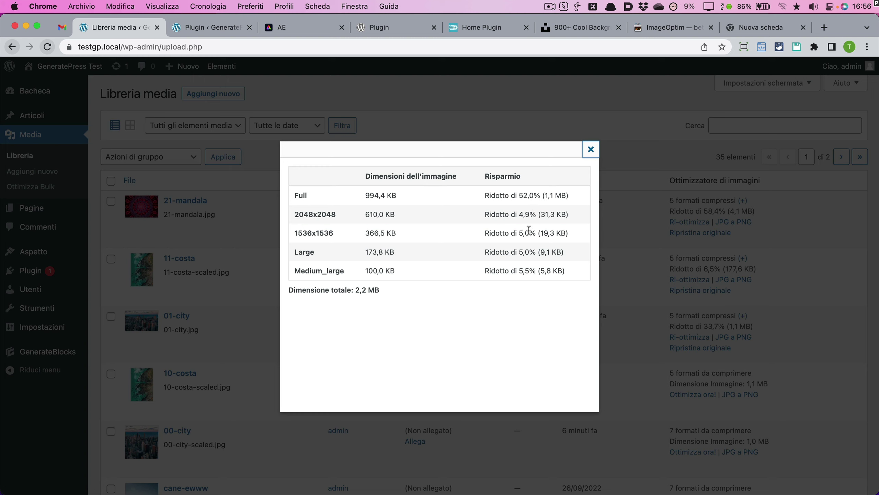
{"action": "left_click", "coordinate": [591, 149]}
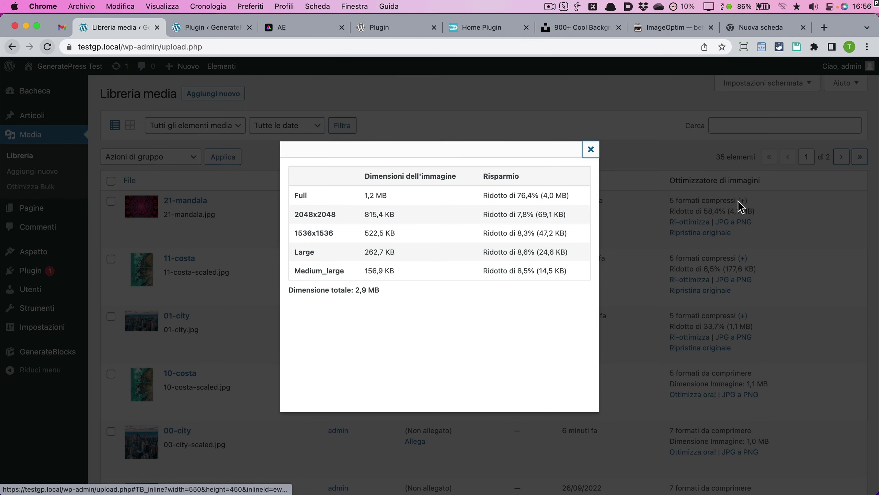
{"action": "left_click", "coordinate": [739, 203]}
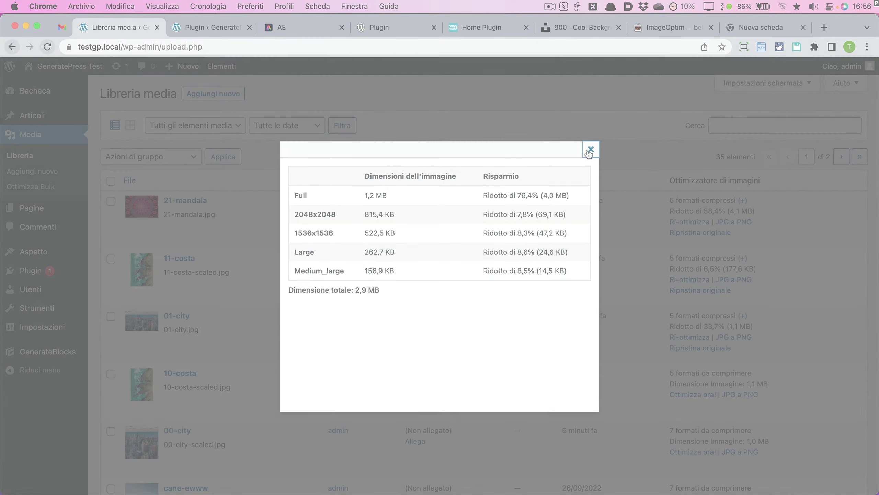
{"action": "left_click", "coordinate": [588, 150]}
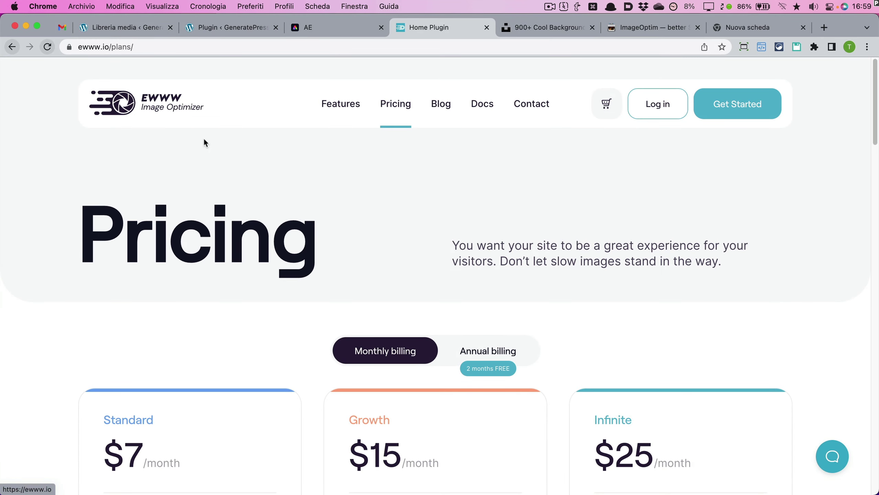
Review the features of the Standard, Growth and Infinite plans on the EWWW pricing page.
{"action": "scroll", "coordinate": [202, 204], "scroll_direction": "down", "scroll_amount": 4}
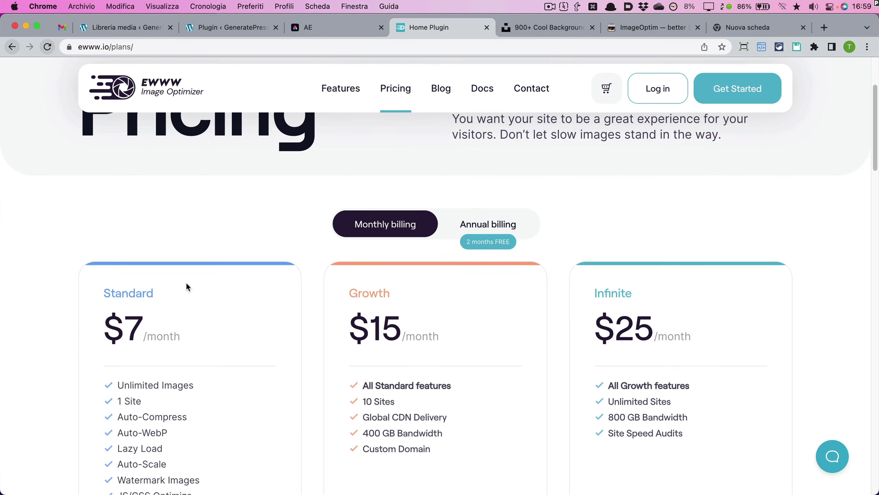
{"action": "scroll", "coordinate": [182, 332], "scroll_direction": "down", "scroll_amount": 3}
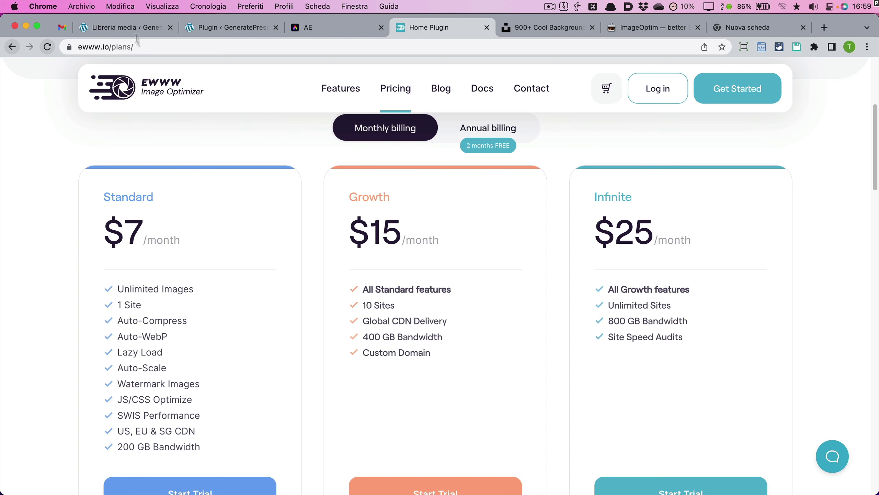
Return to the WordPress site's EWWW Image Optimizer settings and choose to activate Easy IO and/or the Compress API.
{"action": "left_click", "coordinate": [133, 29]}
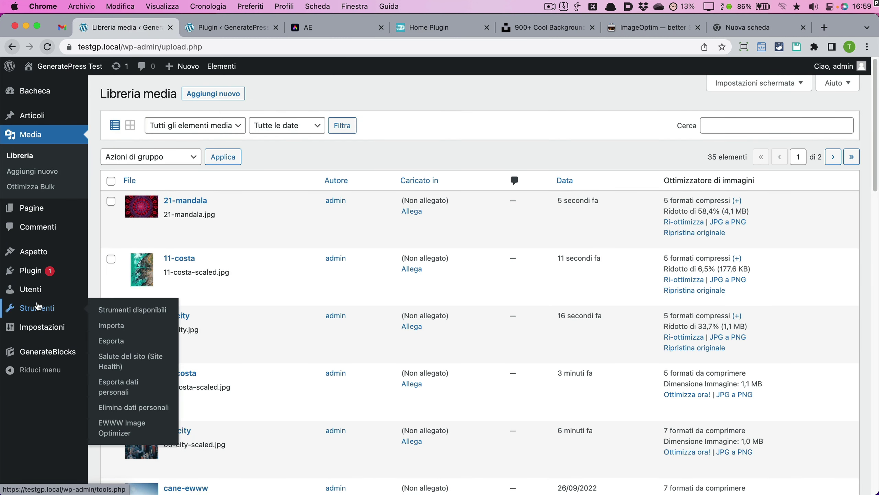
{"action": "mouse_move", "coordinate": [55, 328]}
{"action": "left_click", "coordinate": [119, 433]}
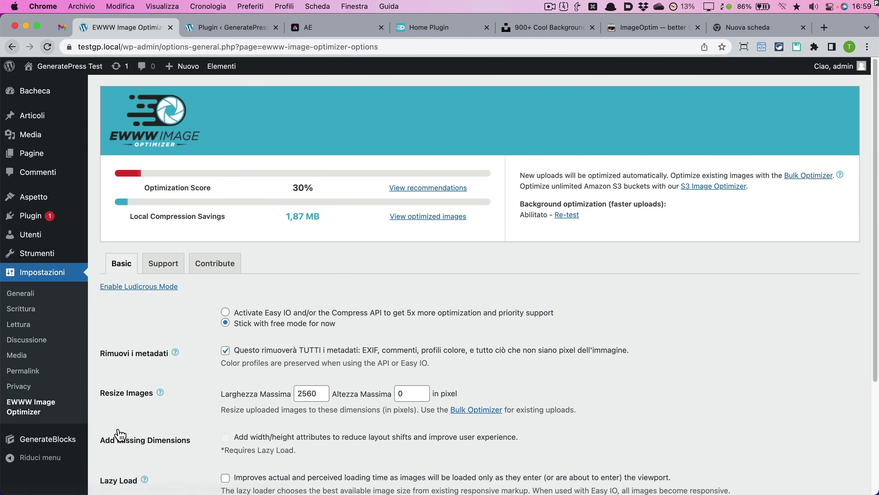
{"action": "left_click", "coordinate": [292, 313]}
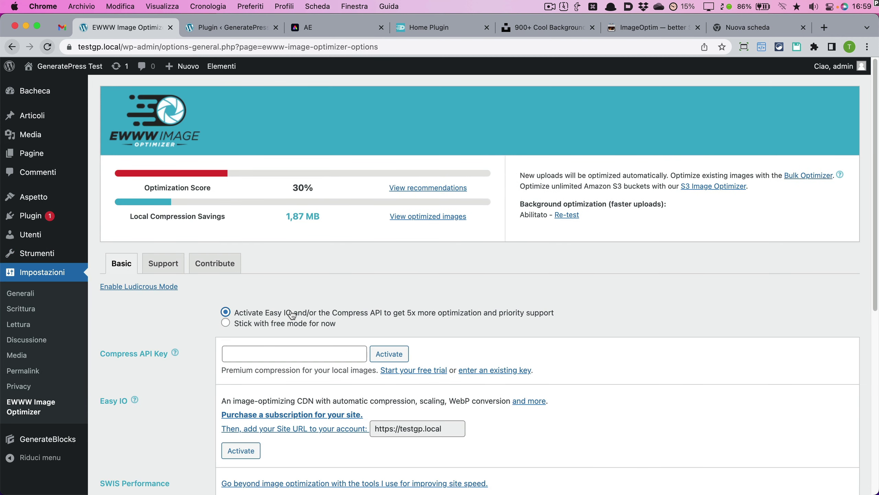
Paste the API key into the Compress API Key field and activate it.
{"action": "left_click", "coordinate": [292, 356]}
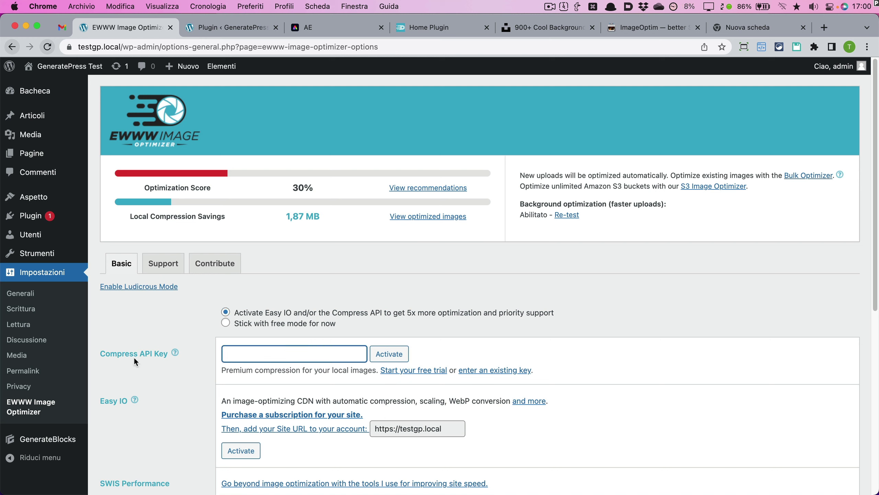
{"action": "key", "text": "super+v"}
{"action": "key", "text": "Return"}
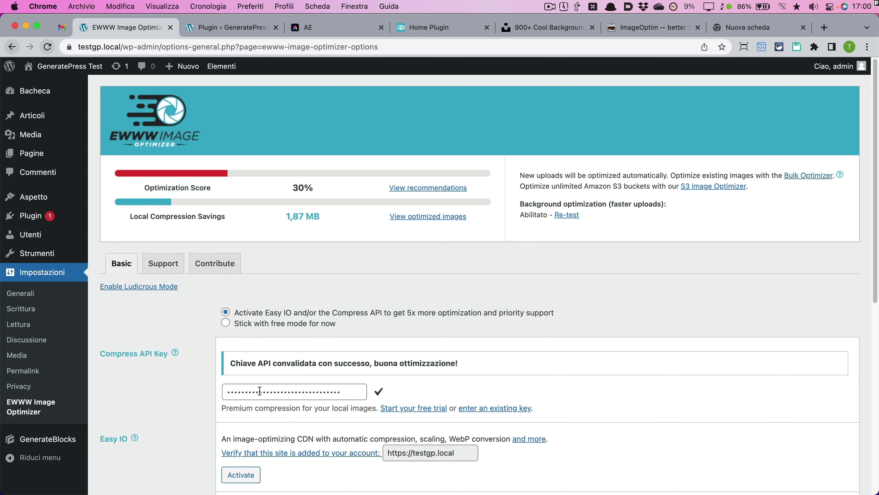
Save the EWWW Image Optimizer settings with the validated API key and dismiss the browser's offer to update the saved password.
{"action": "scroll", "coordinate": [256, 395], "scroll_direction": "down", "scroll_amount": 8}
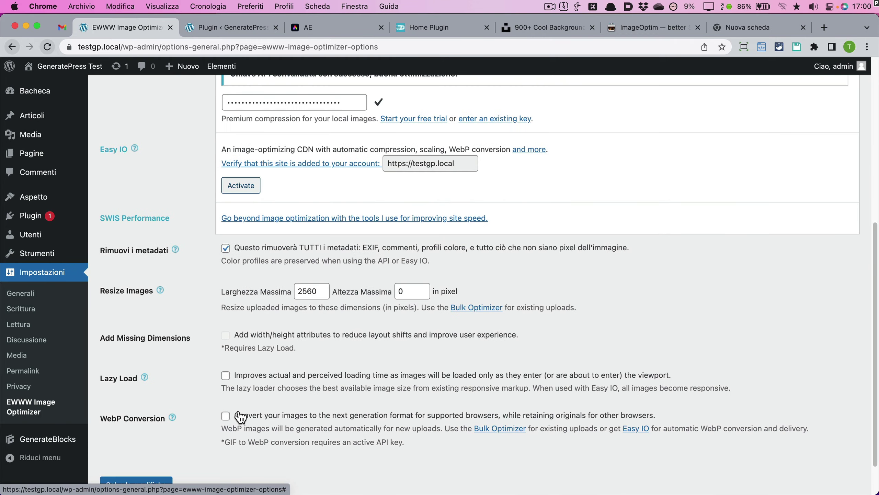
{"action": "scroll", "coordinate": [239, 415], "scroll_direction": "down", "scroll_amount": 1}
{"action": "left_click", "coordinate": [152, 438]}
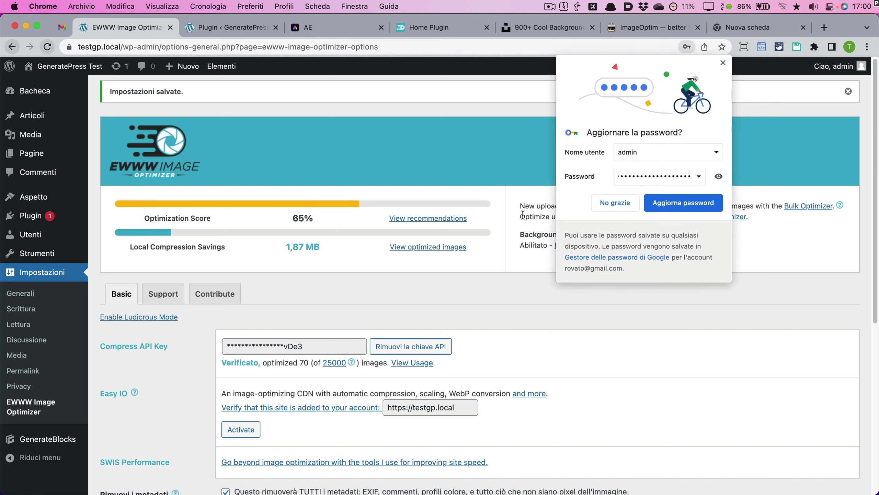
{"action": "left_click", "coordinate": [722, 62]}
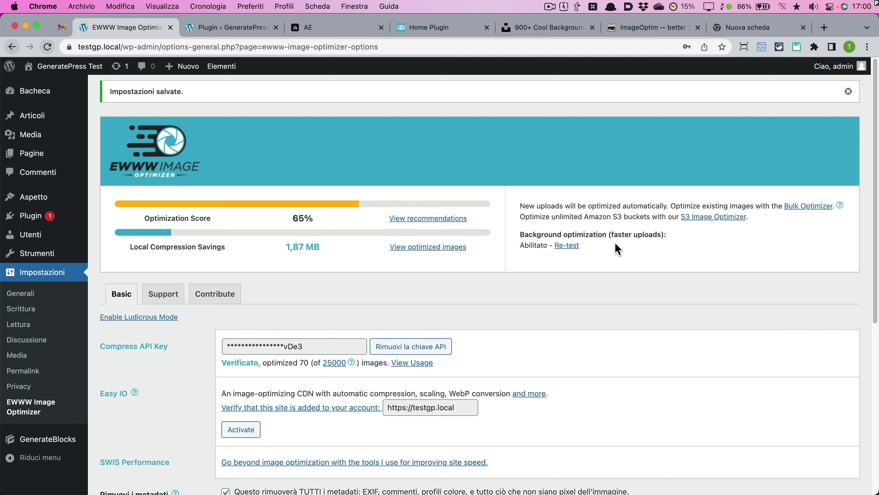
Enable Ludicrous Mode, set the local JPG optimization level to Premium Plus, and save the changes.
{"action": "left_click", "coordinate": [131, 321]}
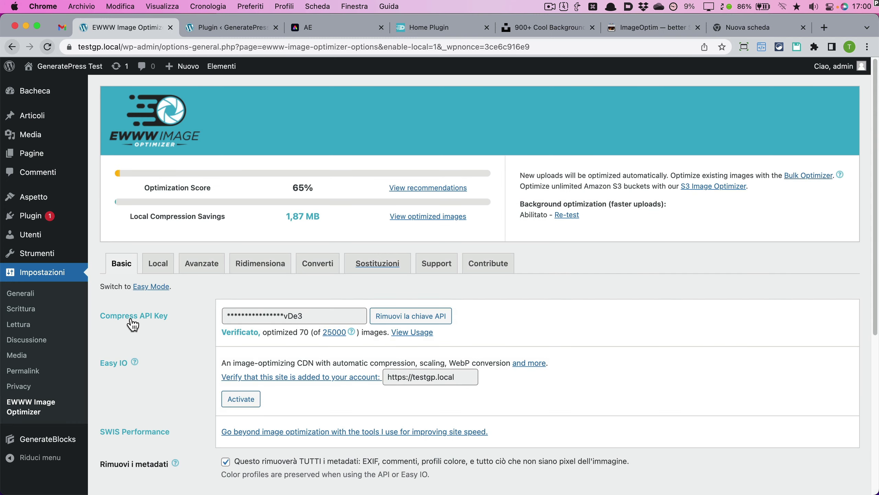
{"action": "left_click", "coordinate": [159, 266]}
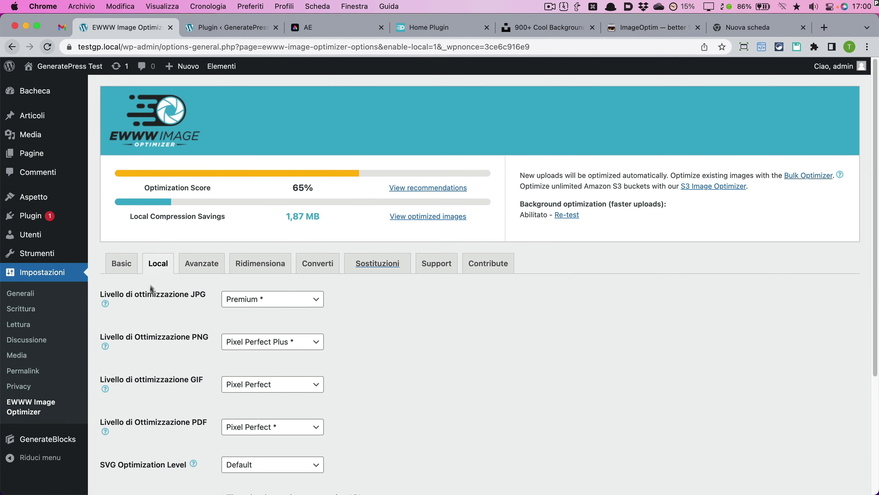
{"action": "left_click", "coordinate": [263, 303]}
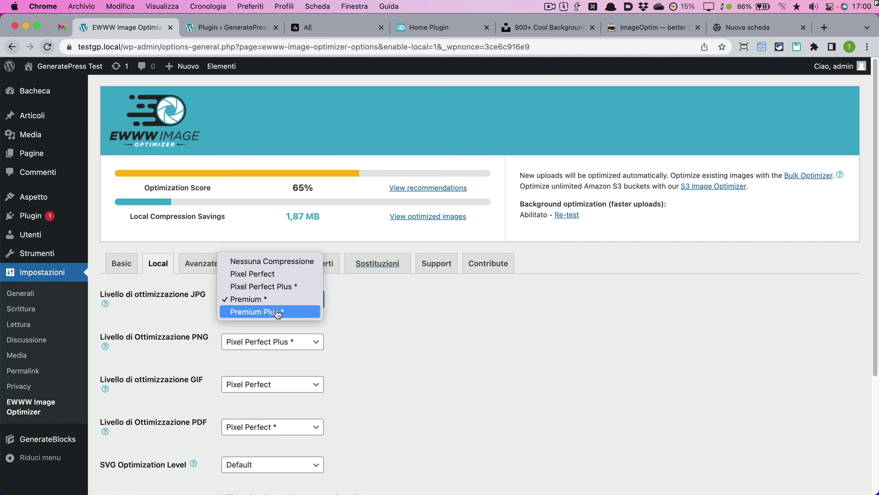
{"action": "left_click", "coordinate": [277, 311]}
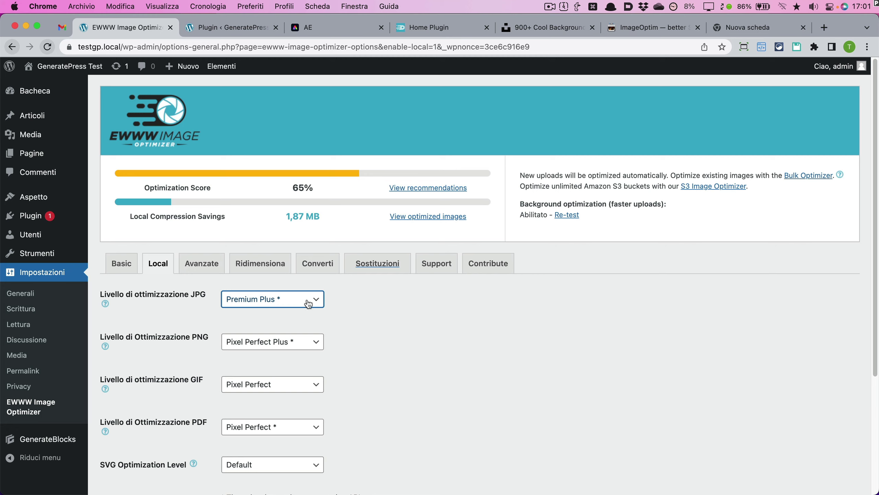
{"action": "scroll", "coordinate": [327, 305], "scroll_direction": "down", "scroll_amount": 5}
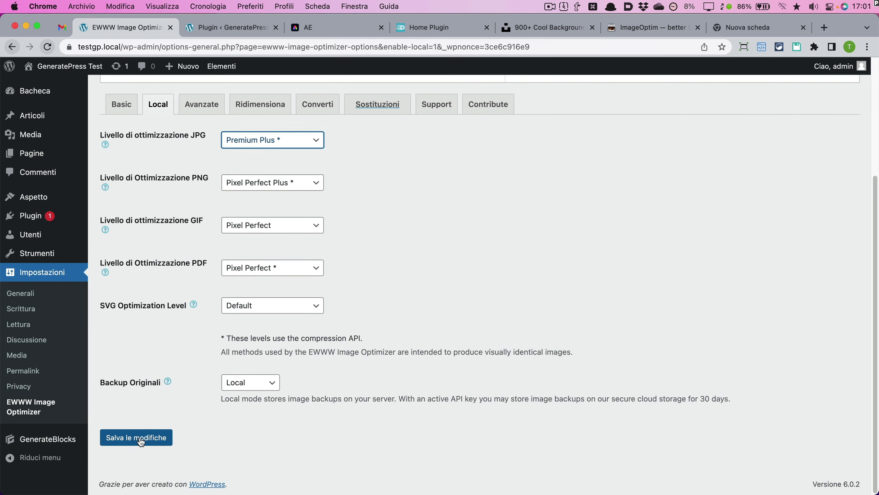
{"action": "left_click", "coordinate": [142, 443]}
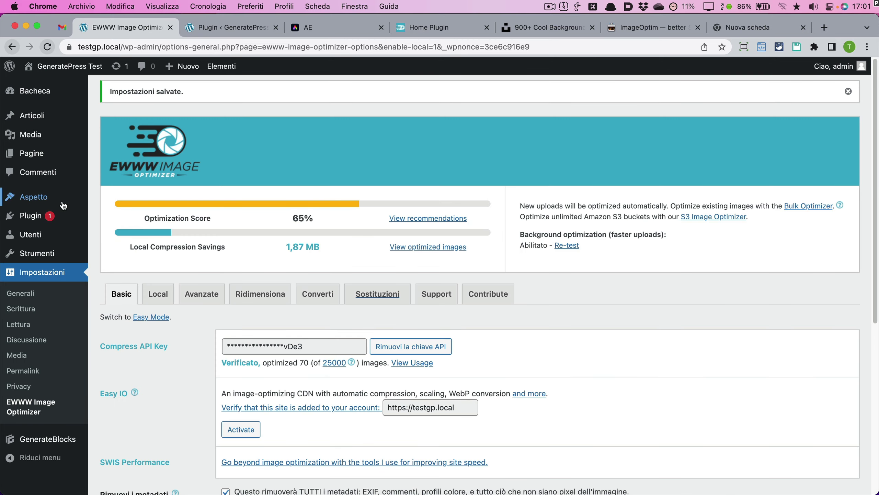
Upload 02-city.jpg as new media and examine its per-size compression details in the media library.
{"action": "mouse_move", "coordinate": [26, 118]}
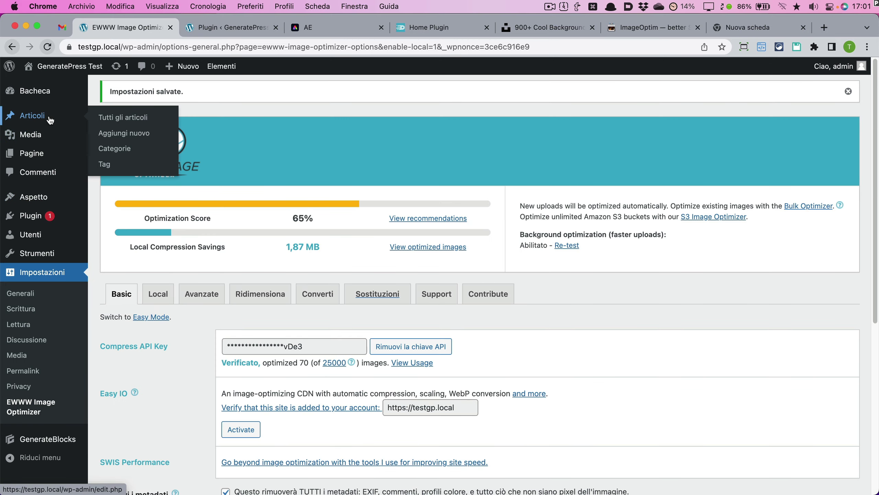
{"action": "mouse_move", "coordinate": [39, 134]}
{"action": "left_click", "coordinate": [134, 153]}
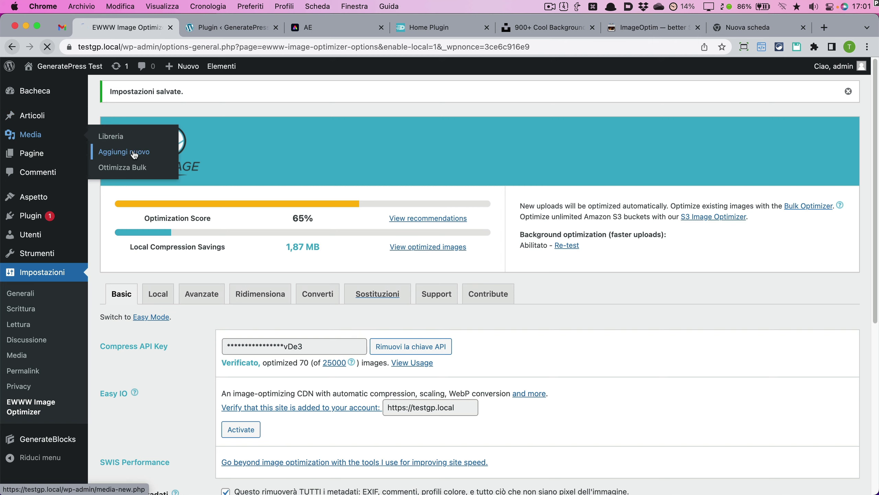
{"action": "left_click", "coordinate": [465, 196]}
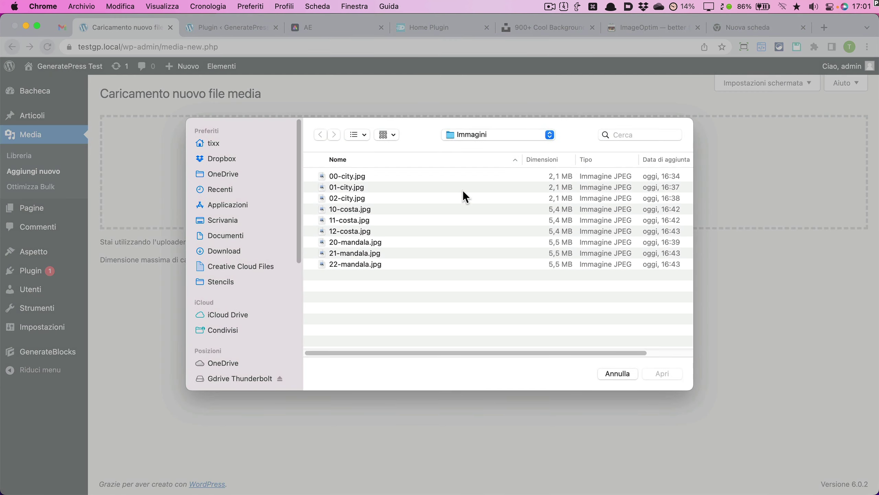
{"action": "left_click", "coordinate": [464, 189]}
{"action": "left_click", "coordinate": [356, 198]}
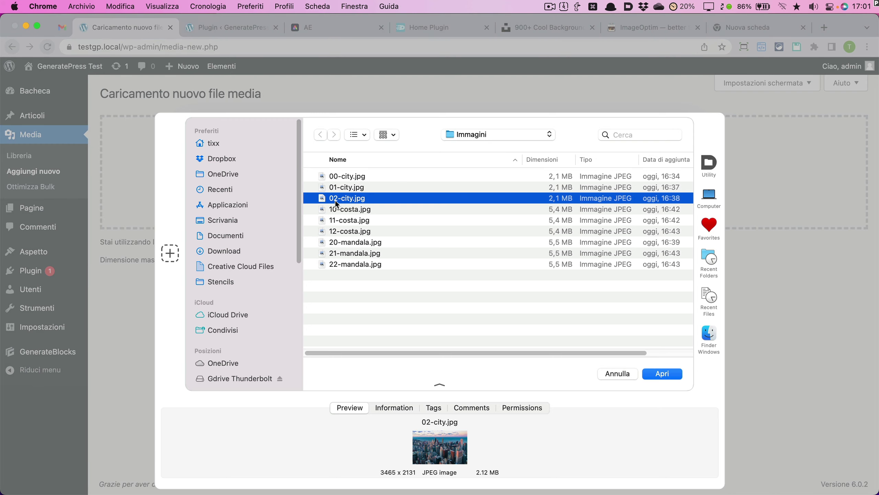
{"action": "left_click", "coordinate": [661, 374]}
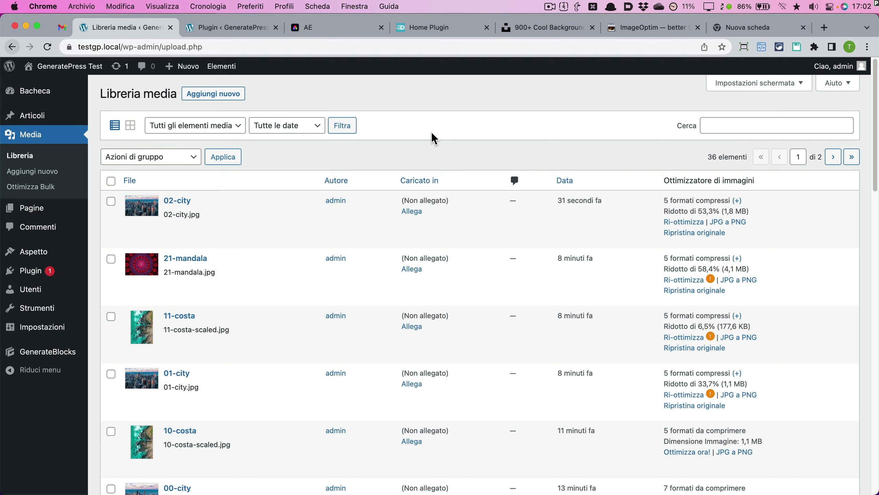
{"action": "left_click", "coordinate": [737, 200]}
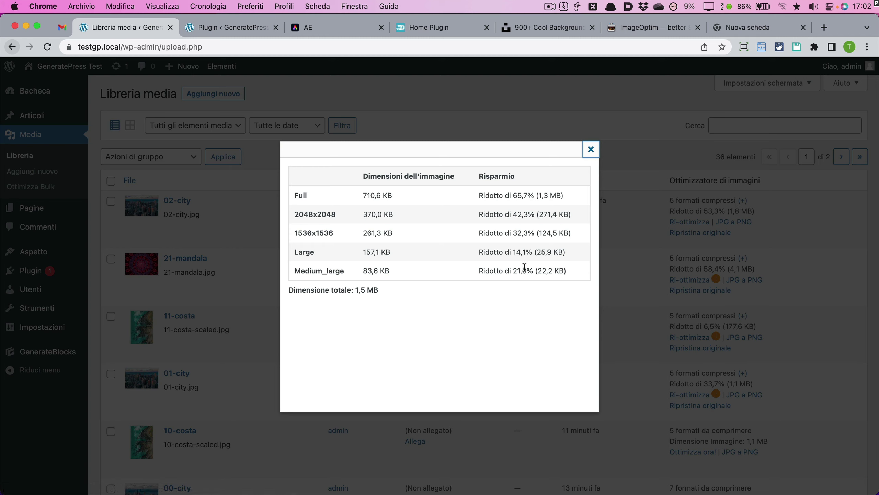
{"action": "left_click", "coordinate": [595, 152]}
In EWWW Image Optimizer's resize settings, disable creation of the medium_large and 1536x1536 sizes and save the changes.
{"action": "mouse_move", "coordinate": [51, 335]}
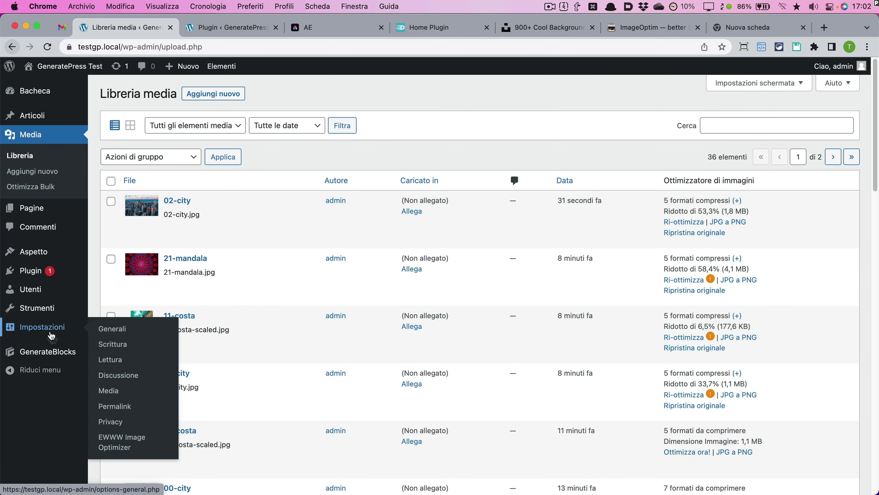
{"action": "left_click", "coordinate": [110, 442]}
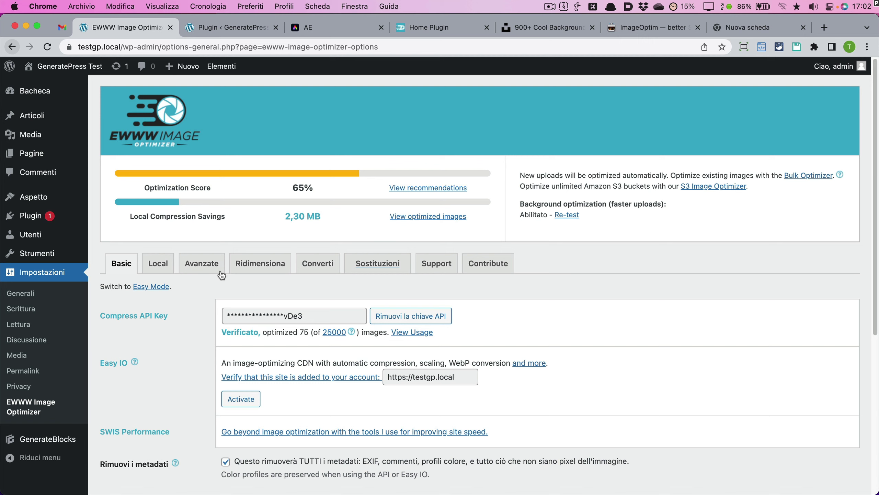
{"action": "left_click", "coordinate": [259, 269]}
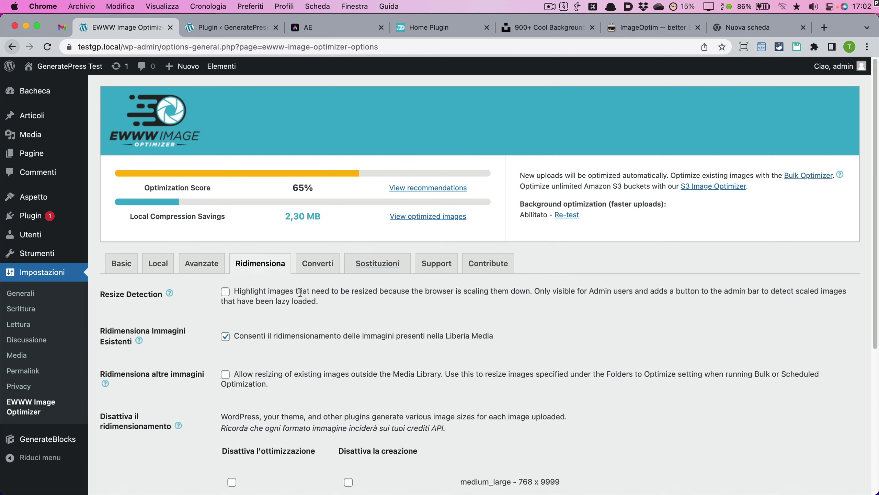
{"action": "scroll", "coordinate": [299, 291], "scroll_direction": "down", "scroll_amount": 5}
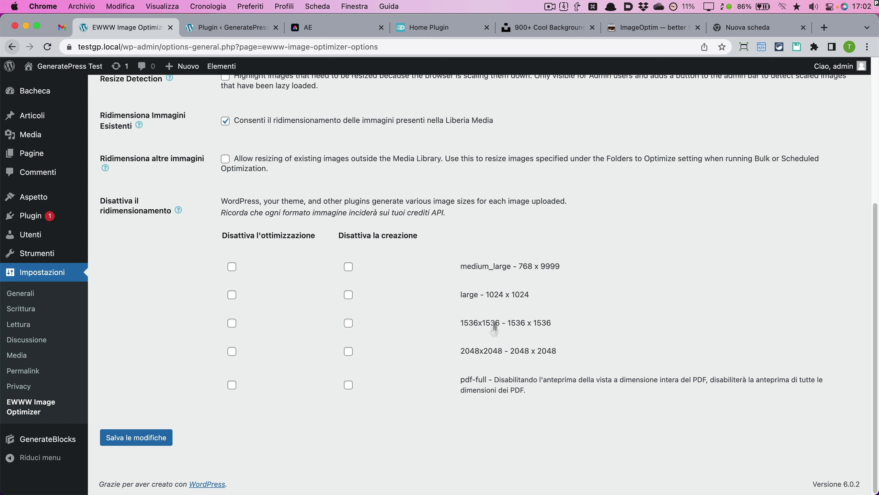
{"action": "left_click", "coordinate": [485, 299]}
{"action": "left_click", "coordinate": [349, 267]}
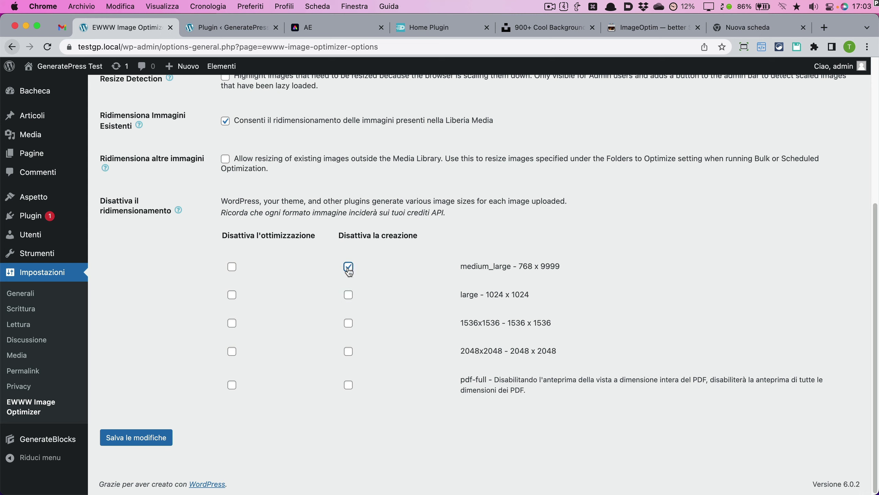
{"action": "left_click", "coordinate": [349, 326]}
{"action": "left_click", "coordinate": [131, 440]}
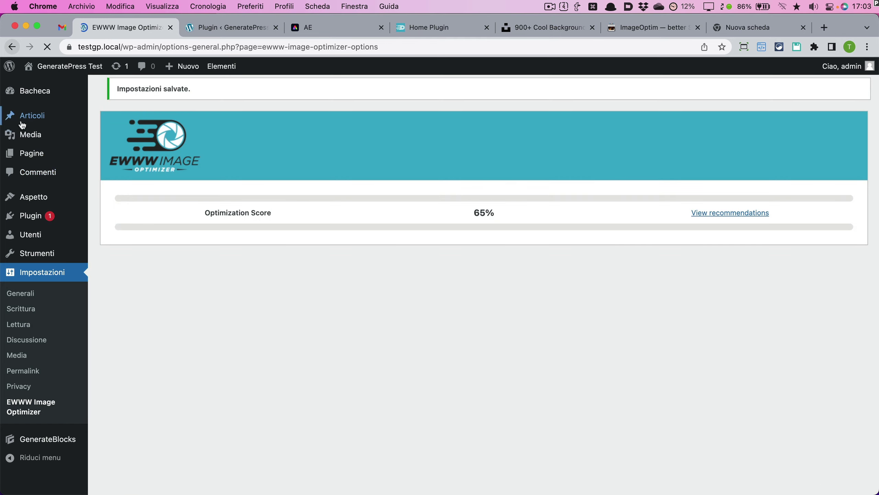
Upload 22-mandala.jpg from the Immagini folder as new media.
{"action": "mouse_move", "coordinate": [37, 143]}
{"action": "left_click", "coordinate": [124, 152]}
{"action": "left_click", "coordinate": [484, 193]}
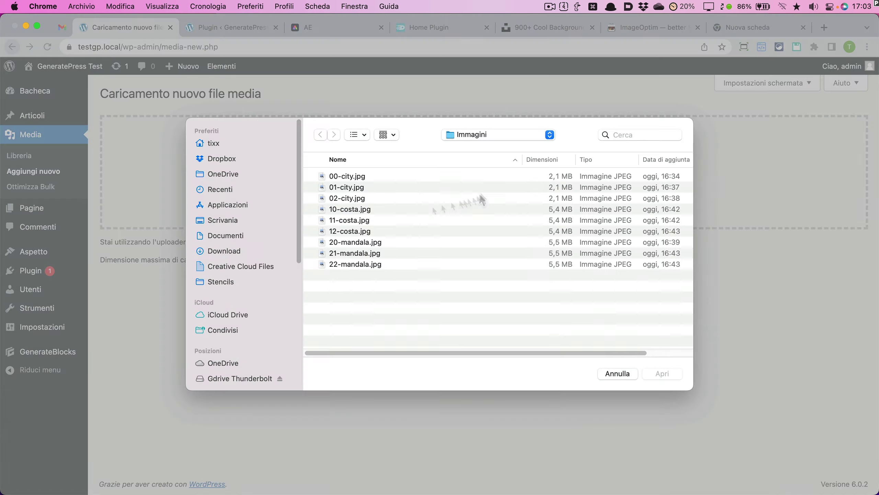
{"action": "left_click", "coordinate": [356, 253]}
{"action": "double_click", "coordinate": [363, 264]}
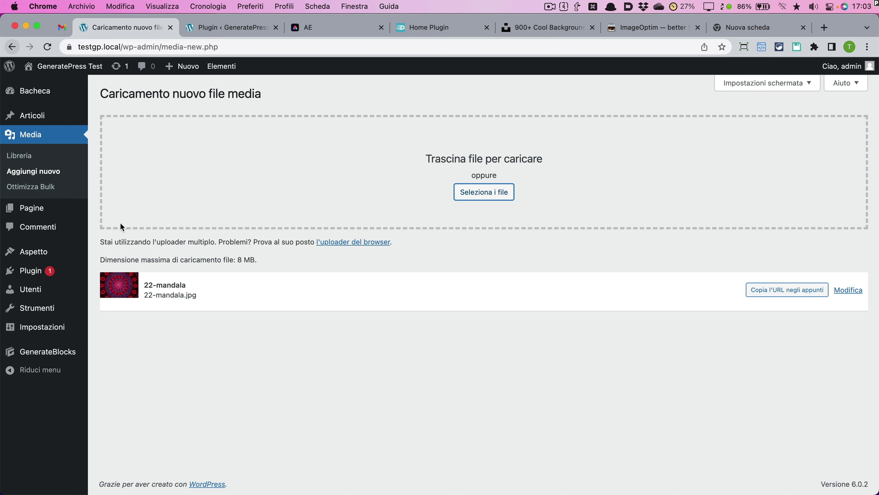
Open the media library, switch to the site's uploads folder 10 in Finder, and compare the generated sizes of 21-mandala and 22-mandala.
{"action": "left_click", "coordinate": [20, 156]}
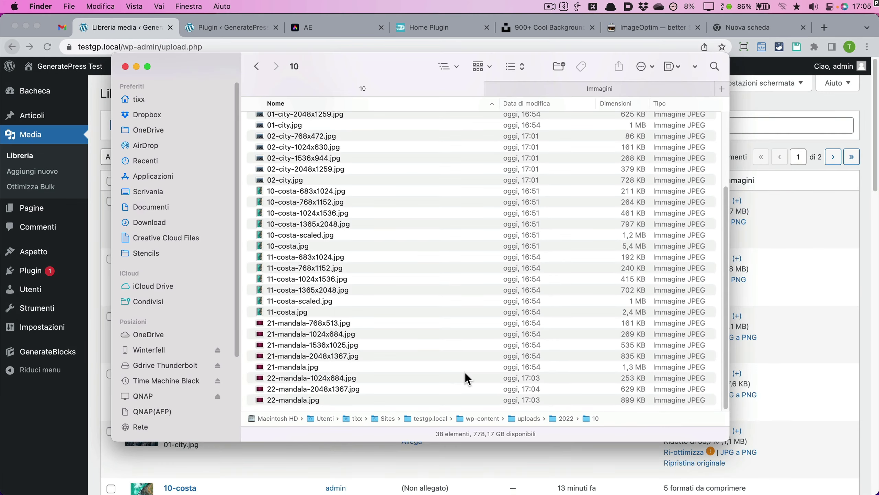
{"action": "left_click", "coordinate": [335, 345]}
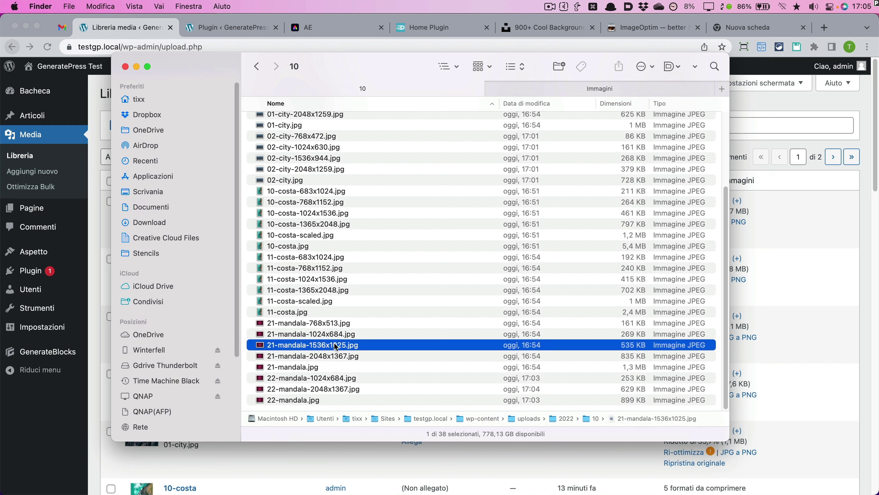
{"action": "left_click", "coordinate": [324, 324]}
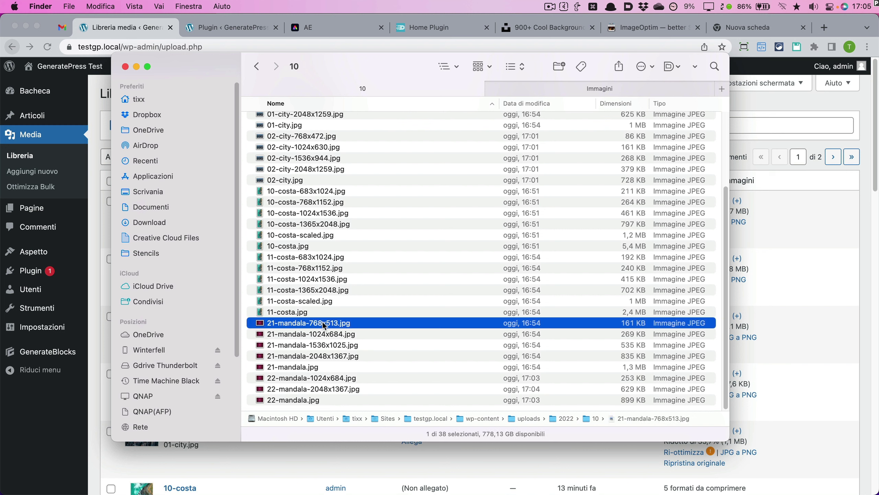
{"action": "left_click", "coordinate": [307, 400]}
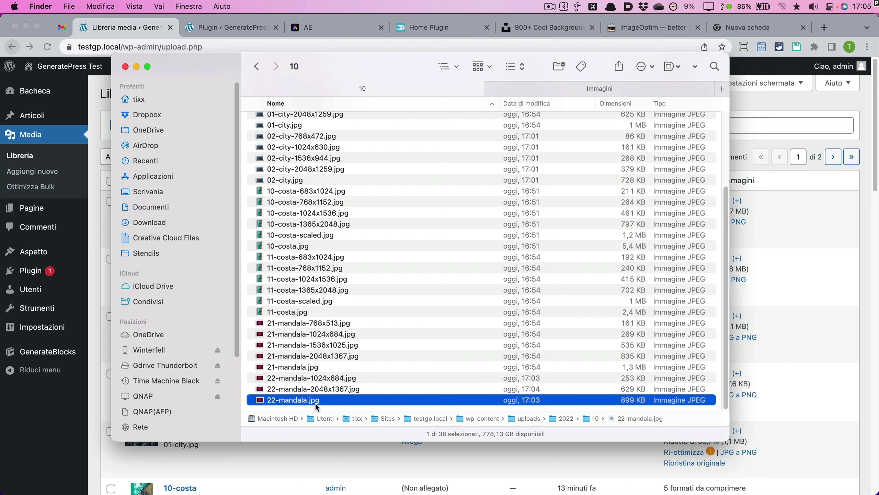
{"action": "left_click", "coordinate": [320, 391]}
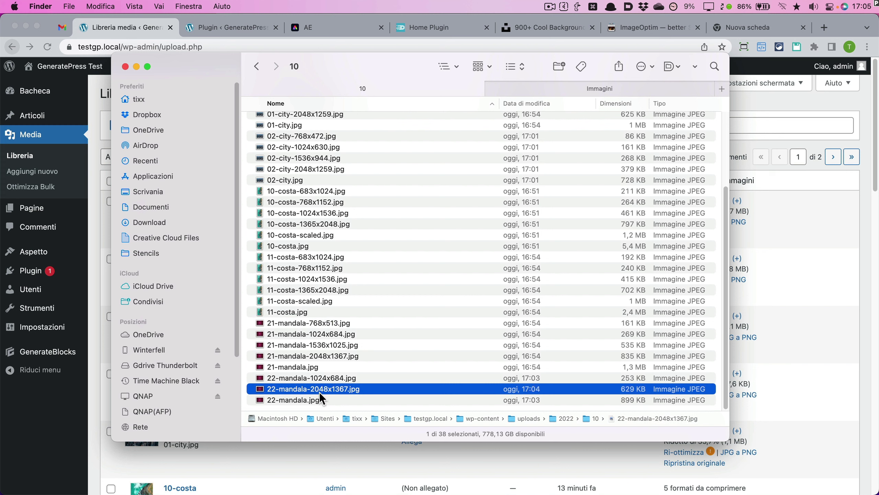
{"action": "left_click", "coordinate": [320, 379]}
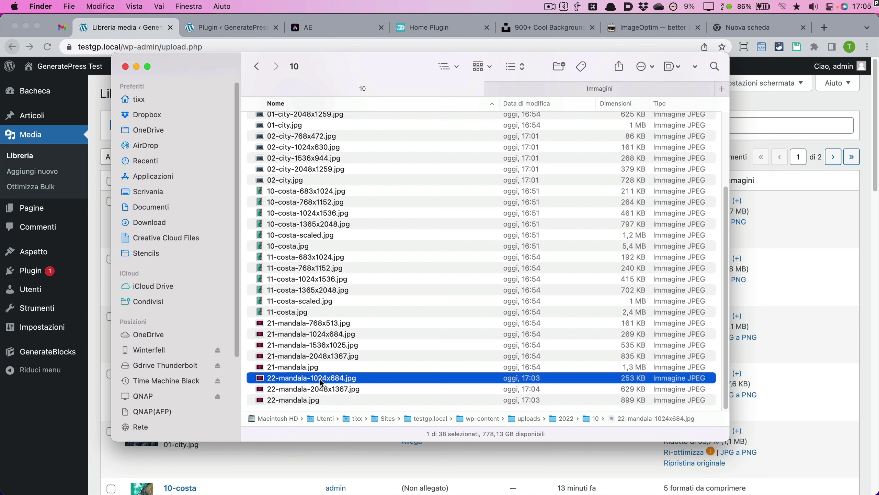